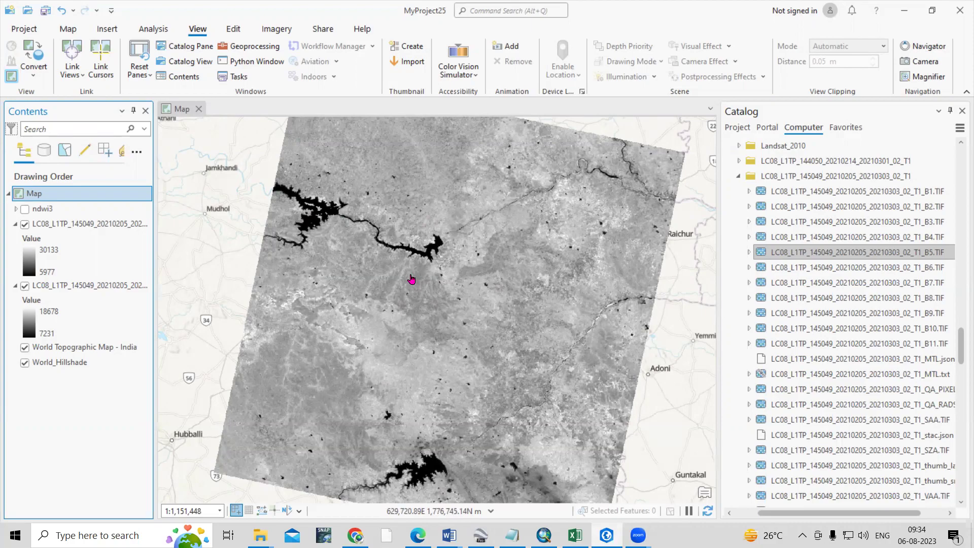
Step: Switch to the browser and read the definition of the Normalized Difference Water Index on the EOS Data Analytics page
click(355, 536)
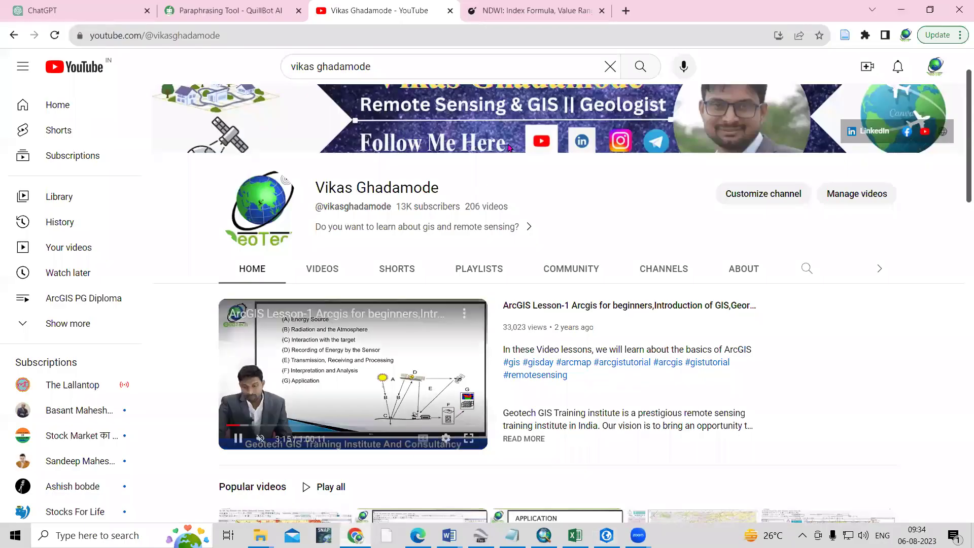
key(ctrl+Tab)
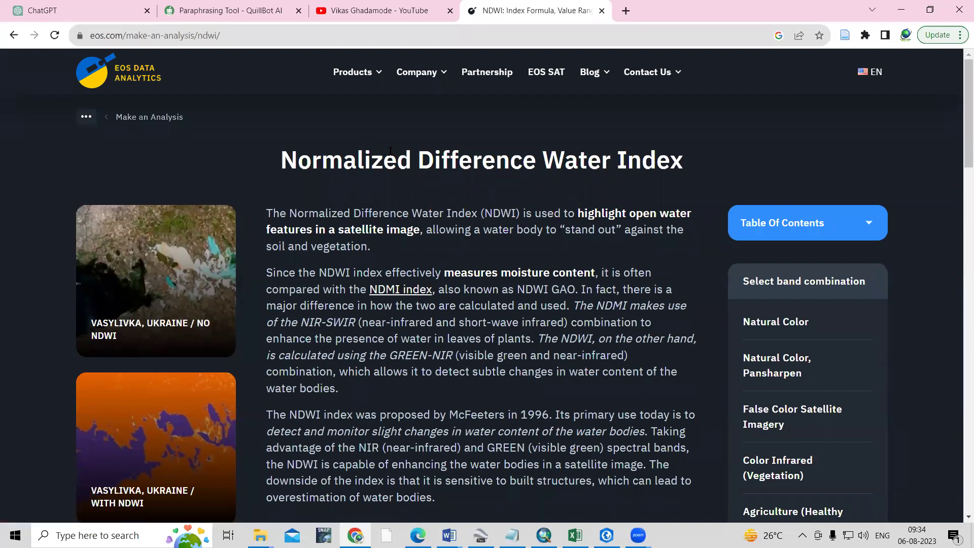
scroll(472, 294, down, 13)
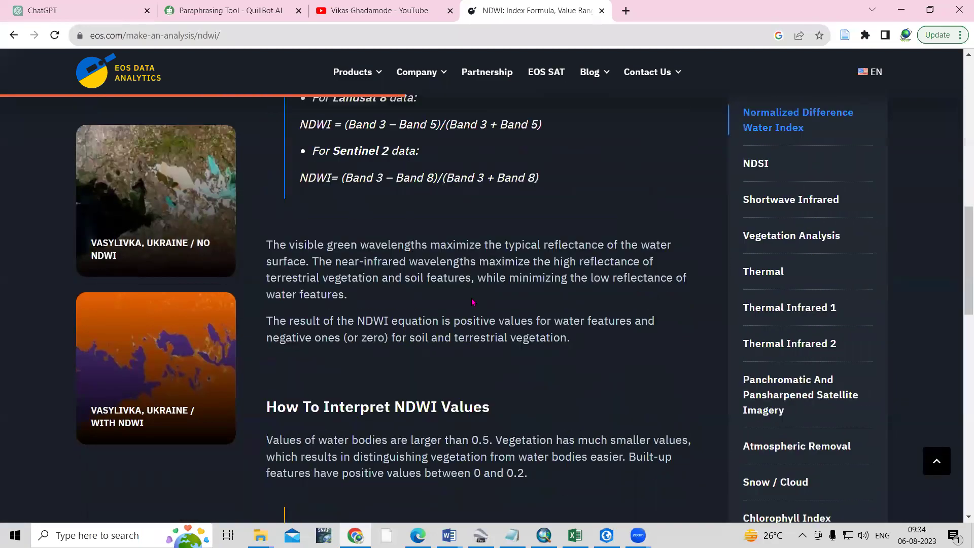
scroll(471, 309, down, 5)
scroll(470, 309, up, 18)
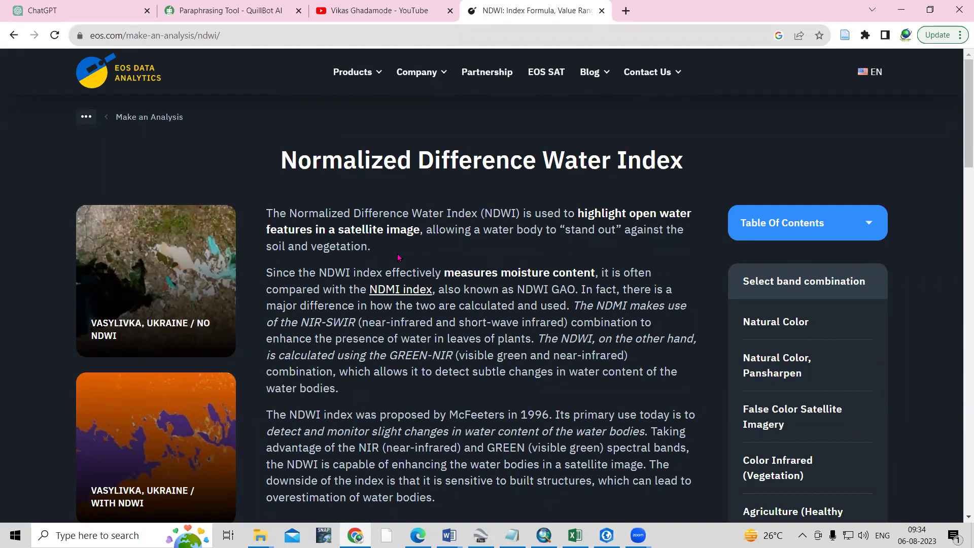
drag(421, 229, 581, 216)
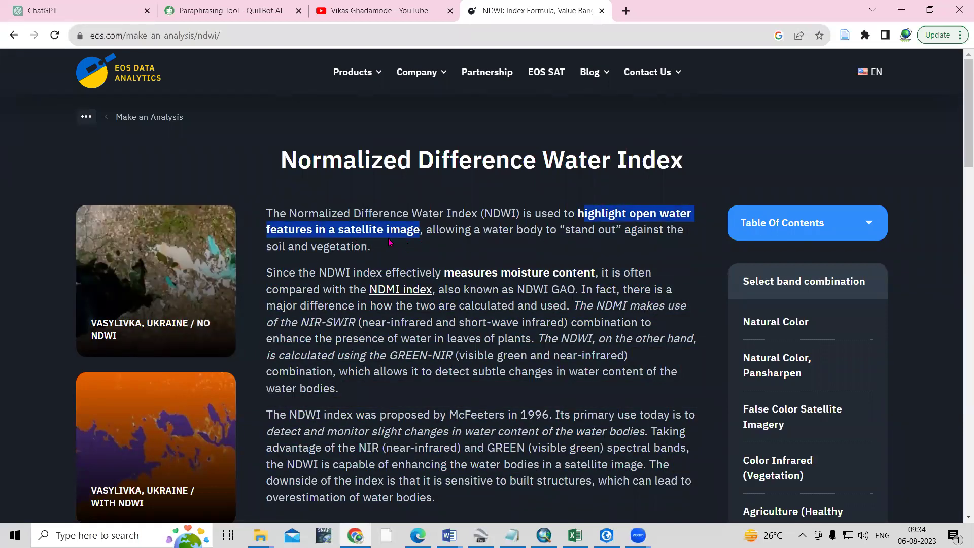
Step: Examine the general NDWI equation and its band formulas for Landsat 7, Landsat 8 and Sentinel 2
scroll(468, 253, down, 1)
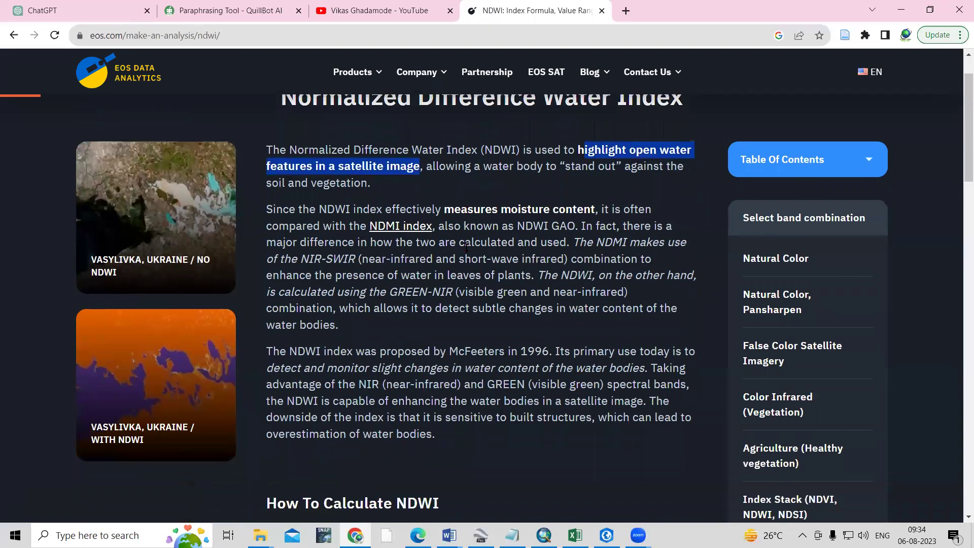
scroll(446, 287, down, 4)
drag(311, 250, 525, 270)
click(542, 278)
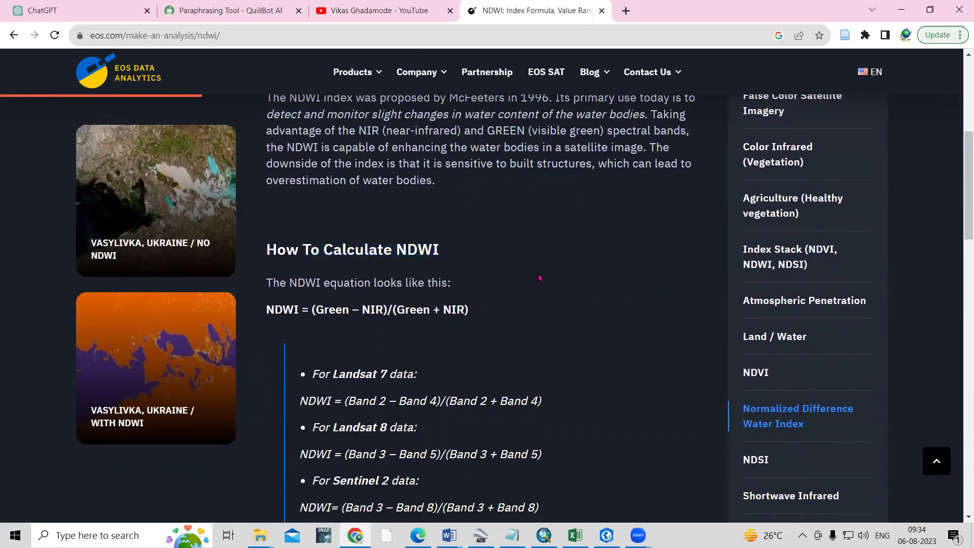
scroll(539, 278, down, 2)
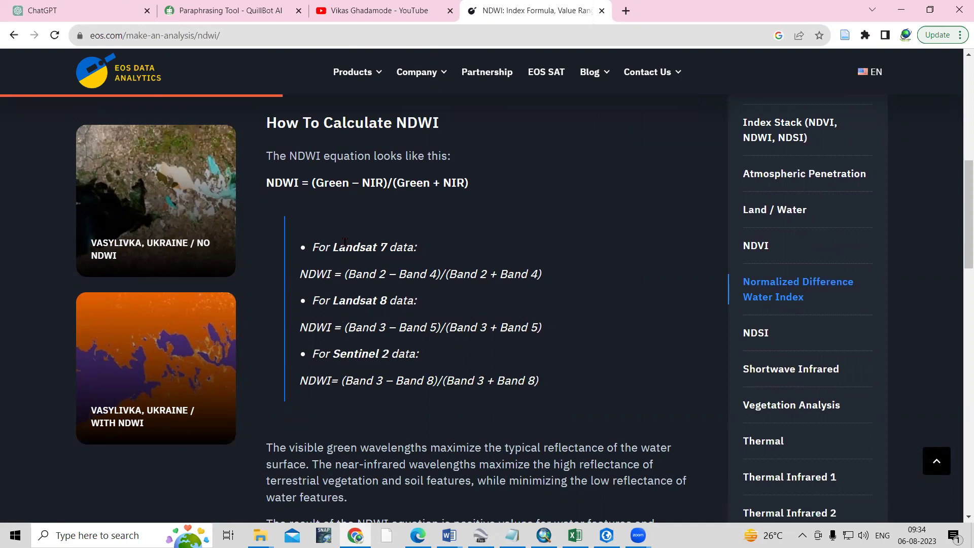
drag(328, 244, 418, 244)
click(402, 297)
scroll(420, 290, down, 1)
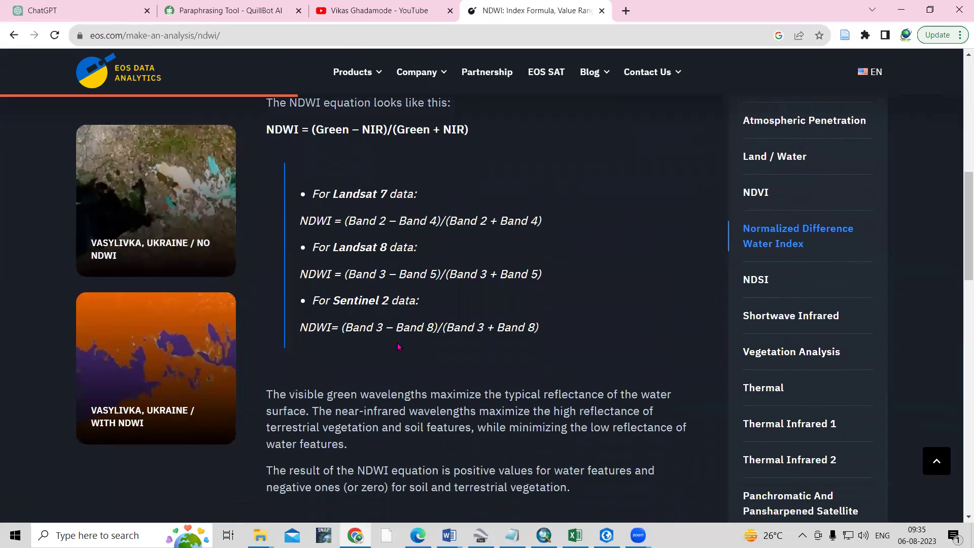
drag(317, 288, 424, 298)
click(404, 339)
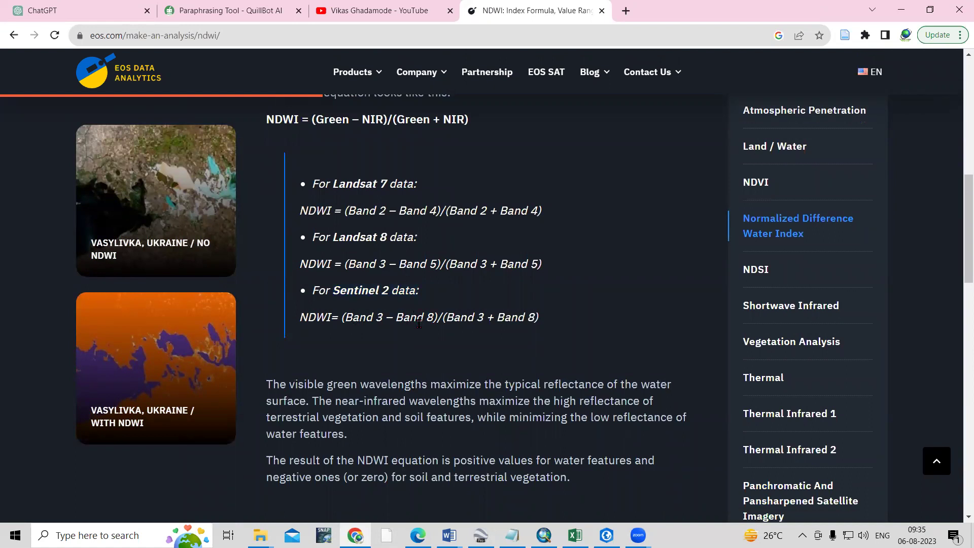
scroll(371, 214, up, 3)
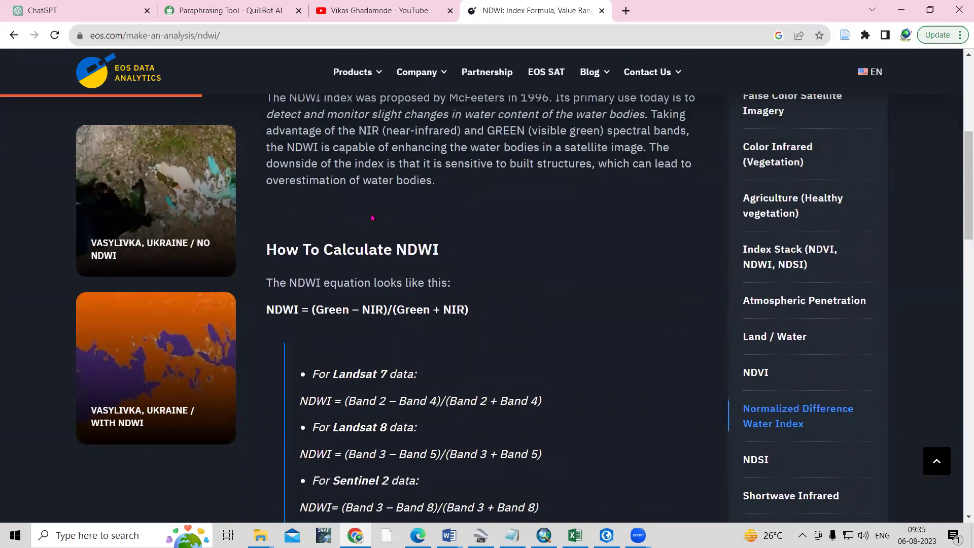
scroll(400, 248, down, 1)
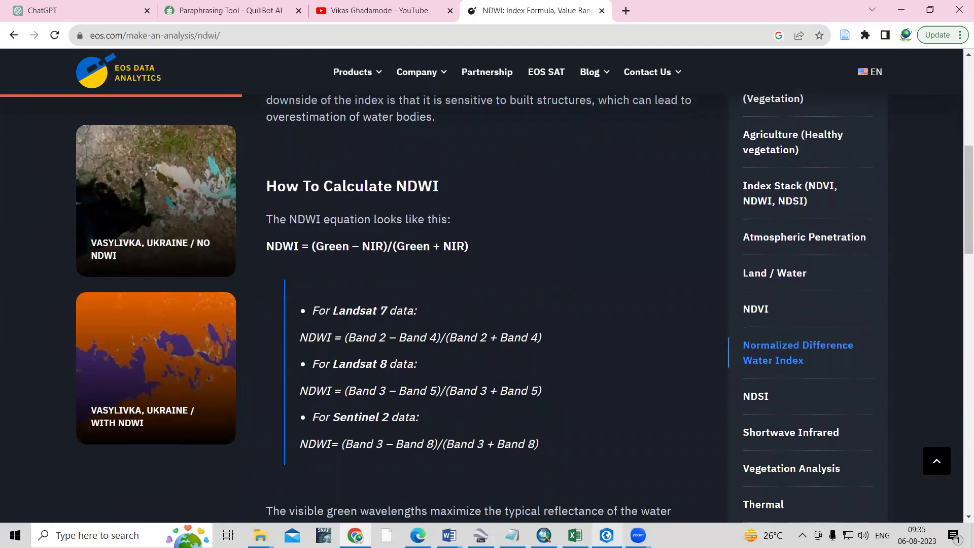
Step: Switch to ArcGIS Pro and widen the Contents pane to show the full B5 and B3 layer names
click(607, 535)
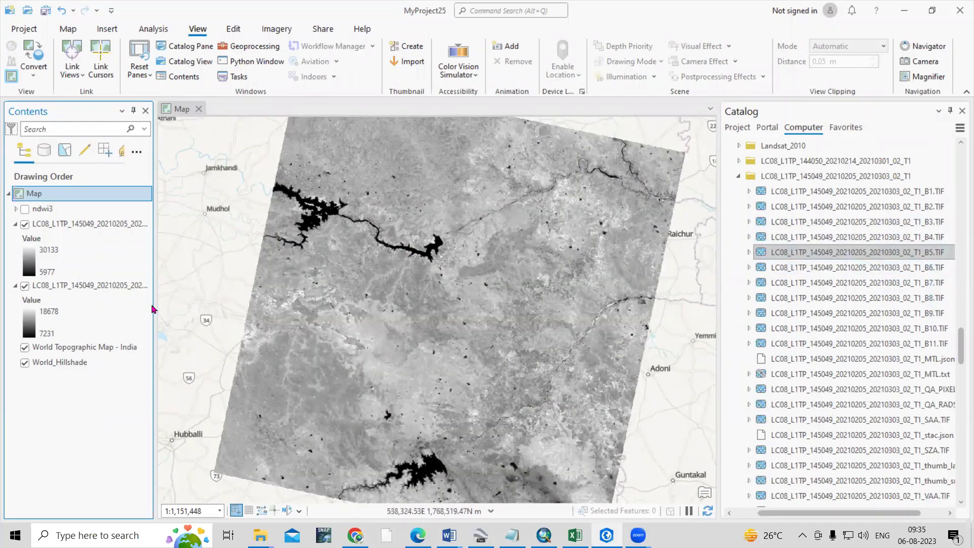
drag(155, 308, 261, 307)
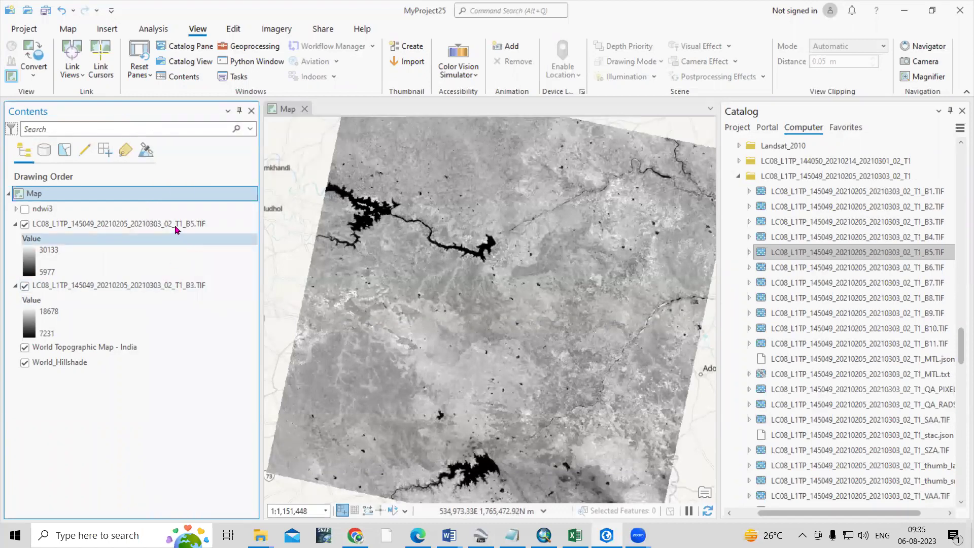
click(178, 227)
ctrl+click(189, 286)
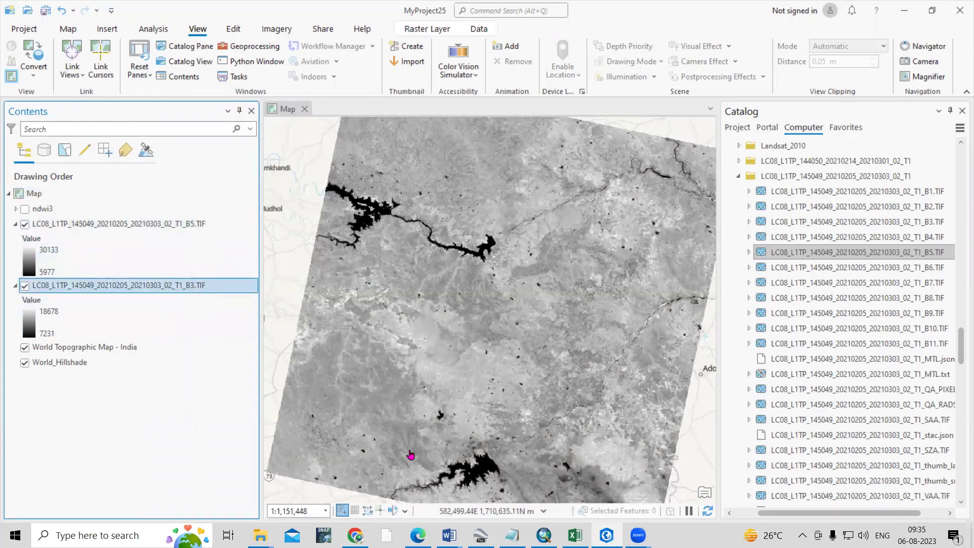
Step: Switch to the browser and check the Landsat 8 NDWI formula
click(355, 535)
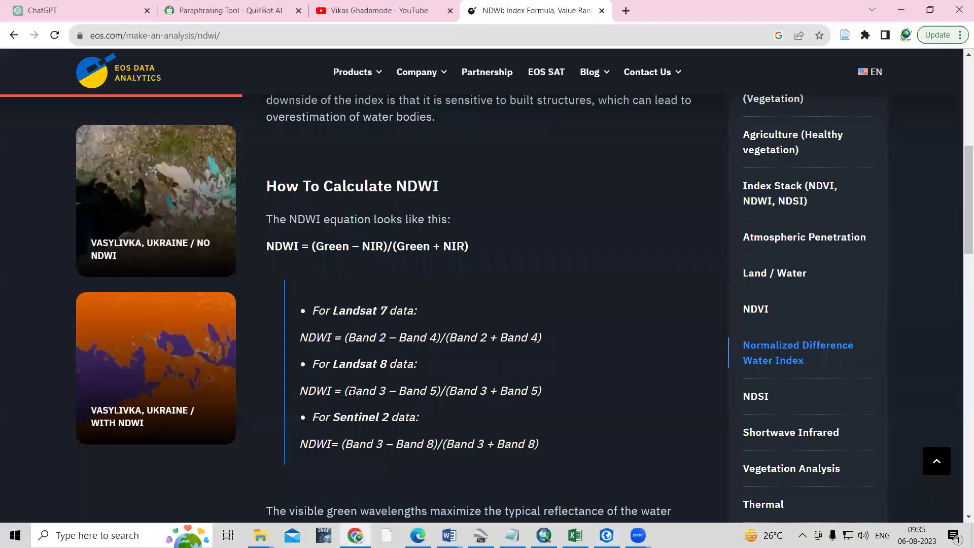
drag(307, 390, 545, 398)
click(553, 400)
Step: Return to ArcGIS Pro, open the geoprocessing toolboxes and clear the old tool search text
click(605, 534)
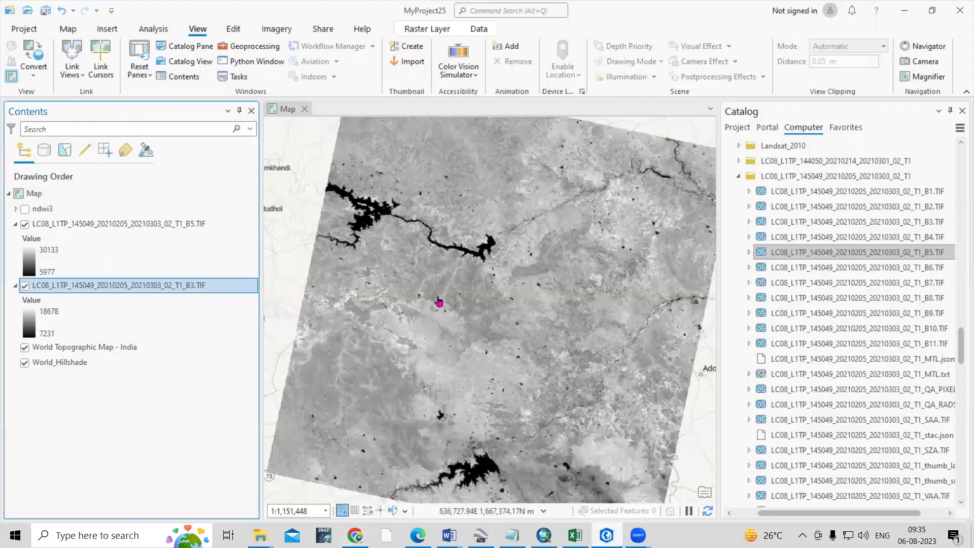
click(68, 30)
click(208, 31)
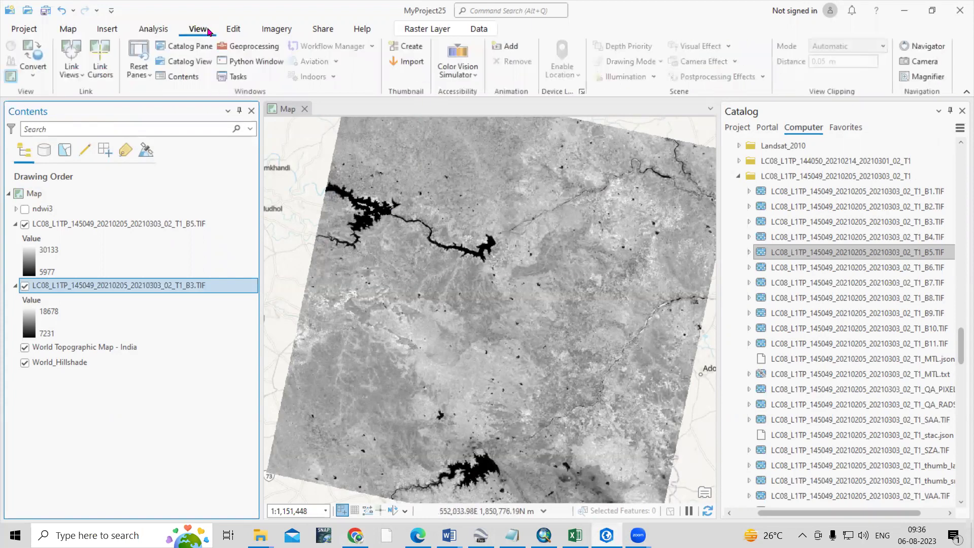
click(267, 51)
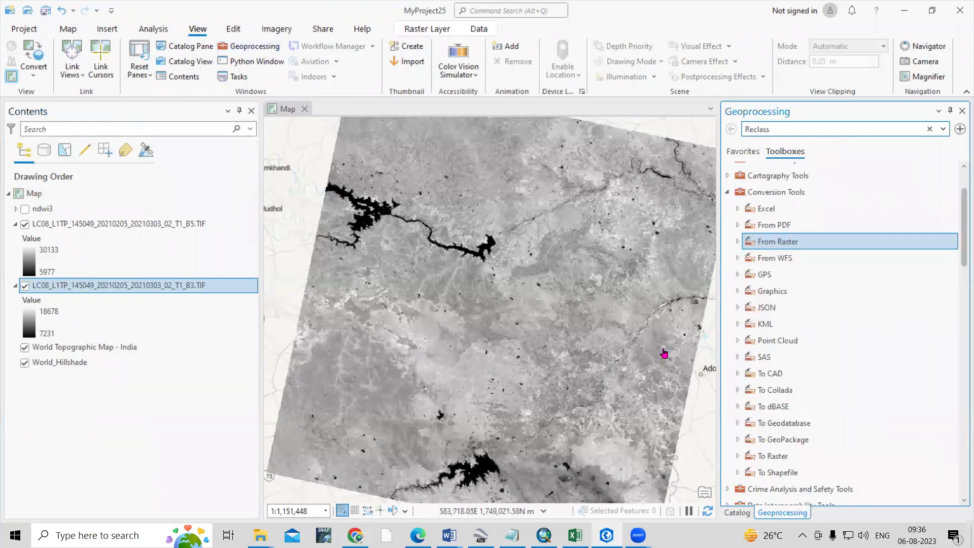
click(727, 193)
click(789, 129)
key(BackSpace)
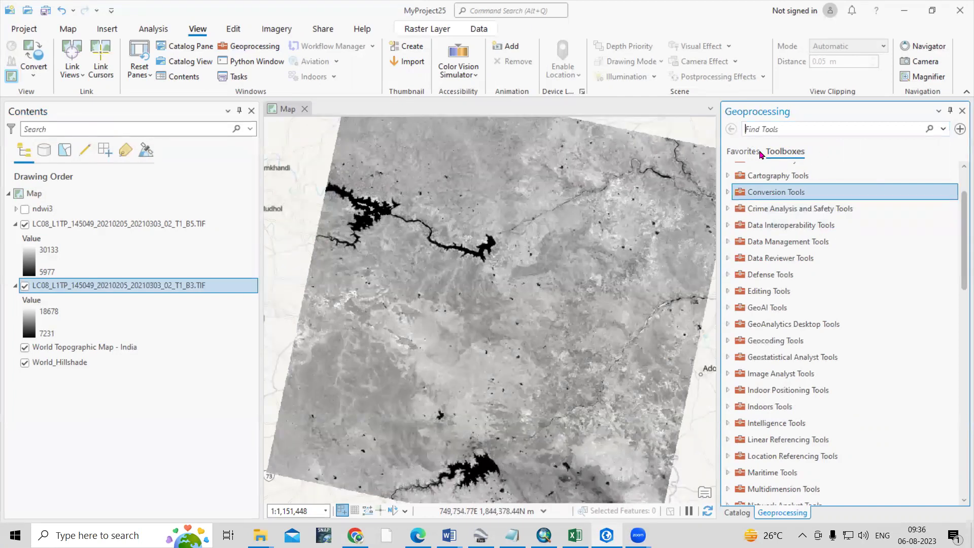
Step: Open Raster Calculator from the Map Algebra toolset of Spatial Analyst Tools and return to the toolbox list
scroll(822, 322, down, 4)
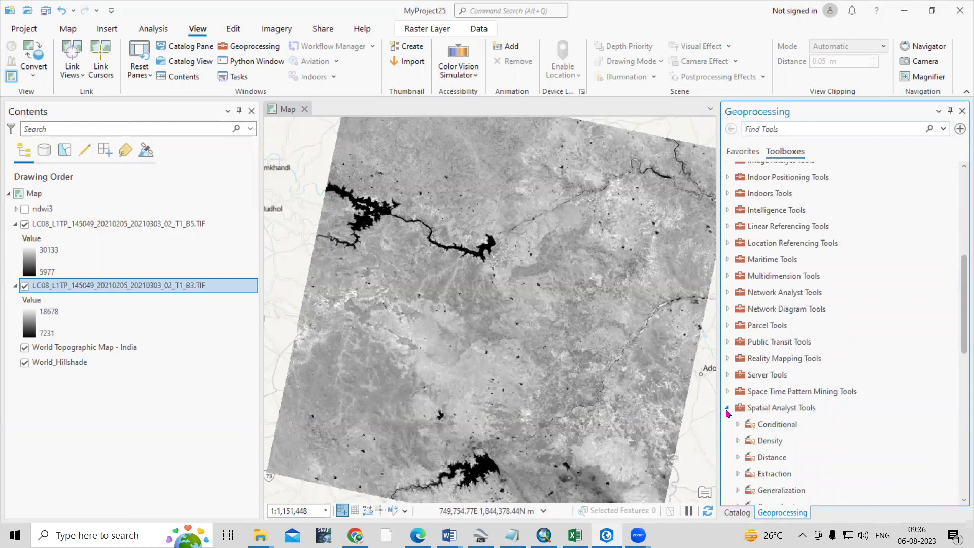
click(727, 408)
scroll(770, 398, down, 5)
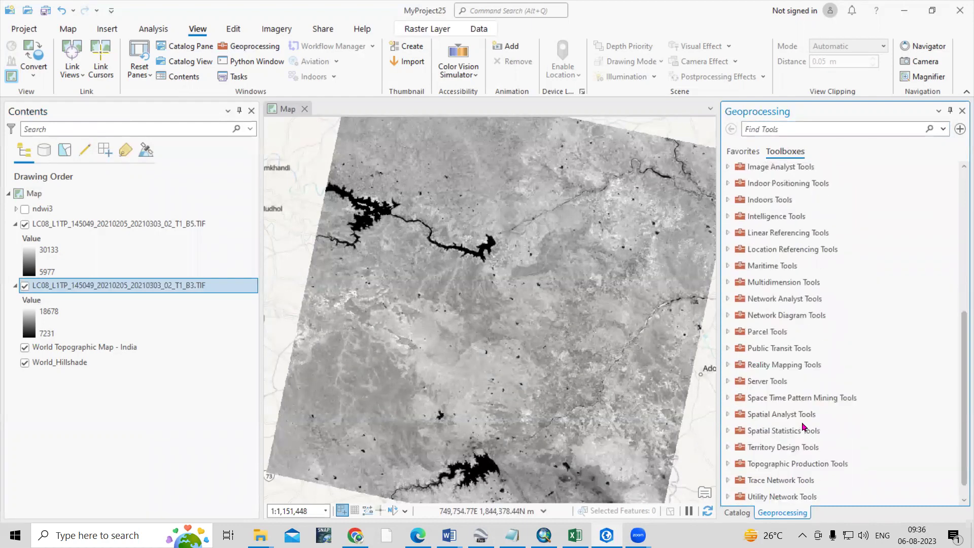
double_click(797, 399)
scroll(809, 422, down, 3)
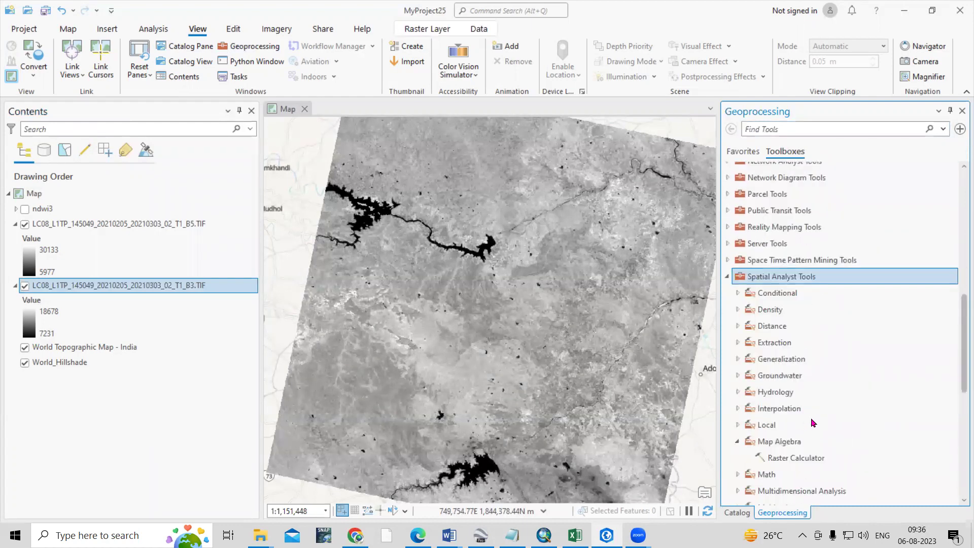
click(805, 458)
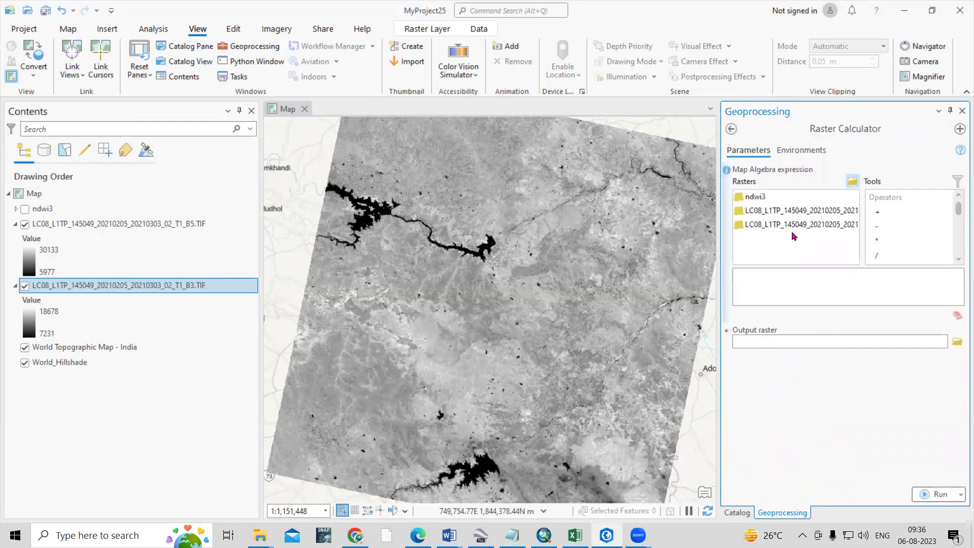
click(731, 129)
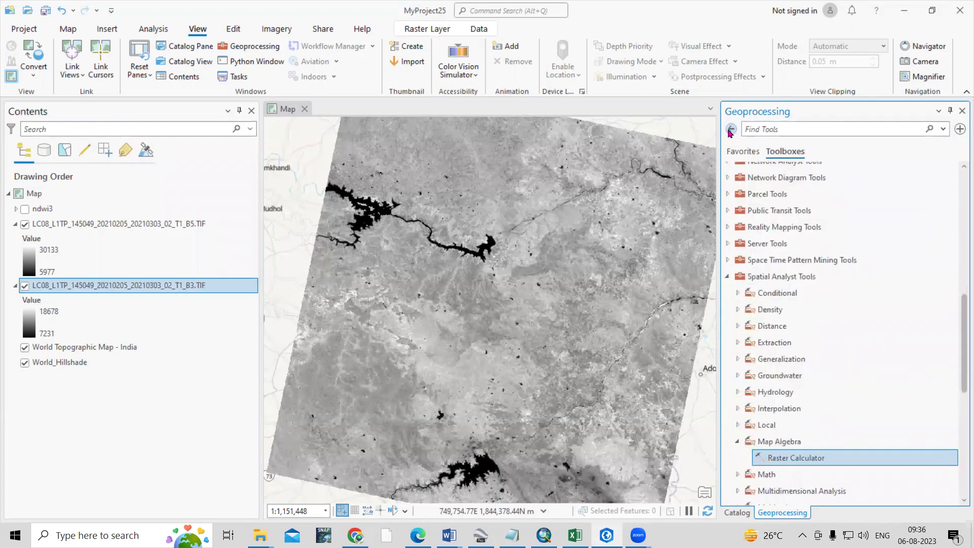
Step: Search the geoprocessing tools for "raster cal" and open the Image Analyst Raster Calculator
click(789, 129)
text(raster cal)
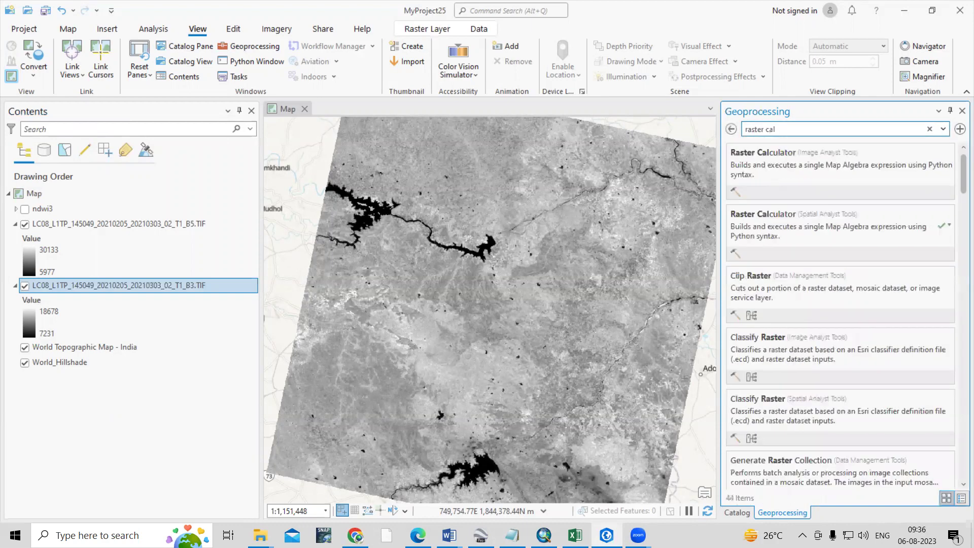
click(788, 162)
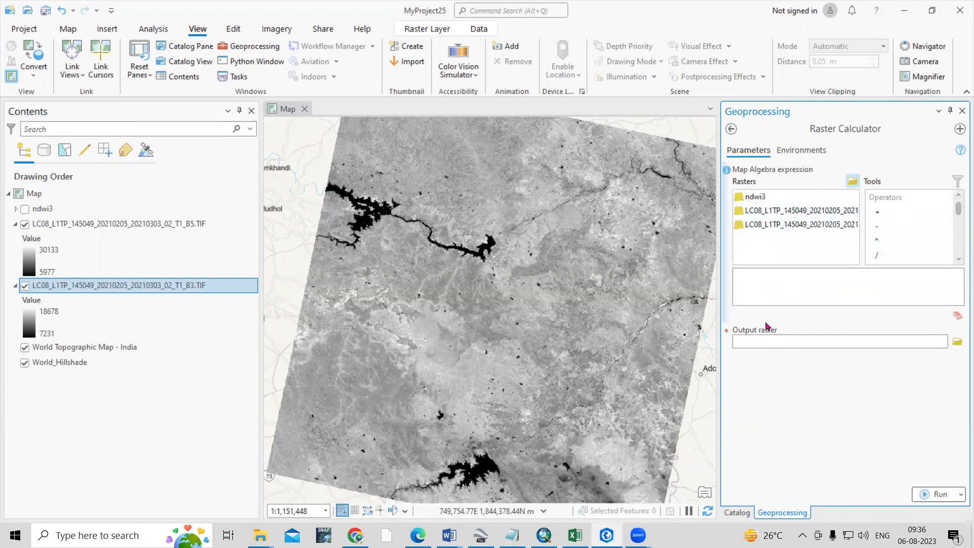
Step: Start the map algebra expression with a Float function containing the Landsat B3 raster
scroll(928, 238, down, 1)
scroll(927, 238, down, 1)
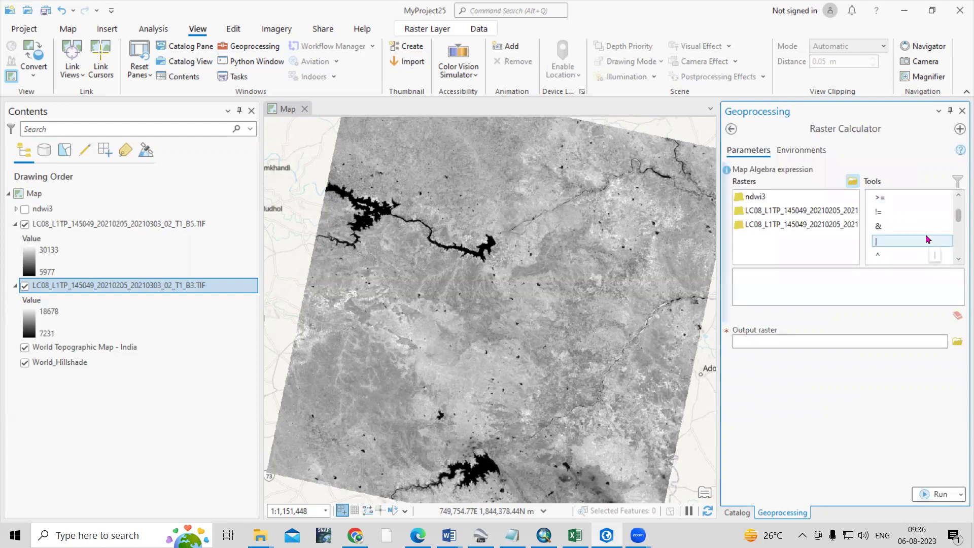
scroll(927, 240, down, 3)
scroll(926, 240, down, 1)
double_click(884, 241)
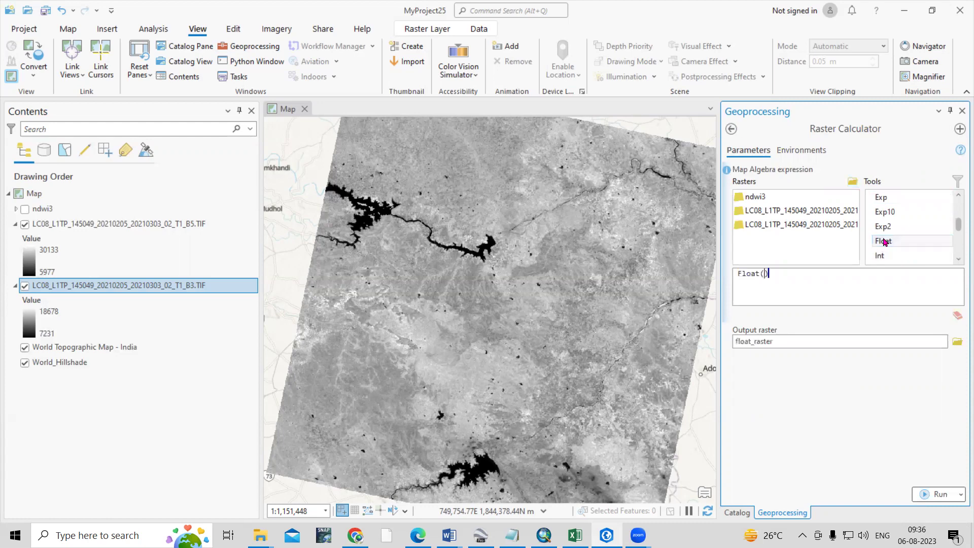
double_click(774, 225)
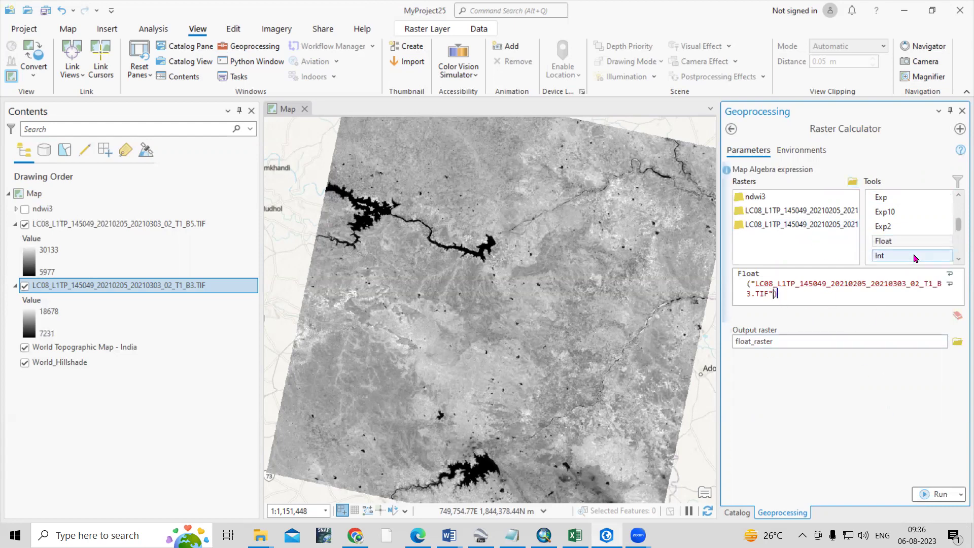
Step: Subtract the Landsat B5 raster from the B3 raster inside the Float function's parentheses
scroll(903, 243, up, 2)
scroll(904, 244, up, 2)
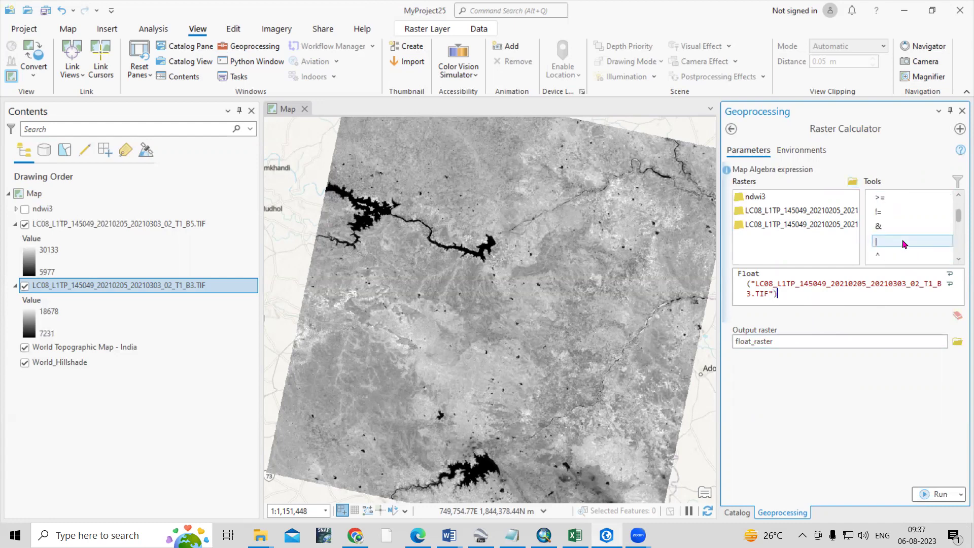
scroll(903, 244, up, 1)
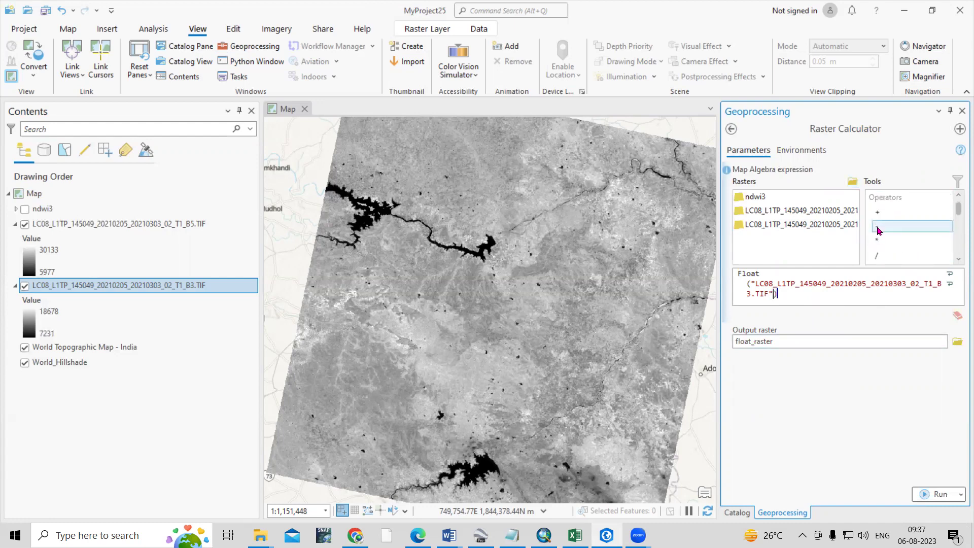
click(774, 294)
click(878, 231)
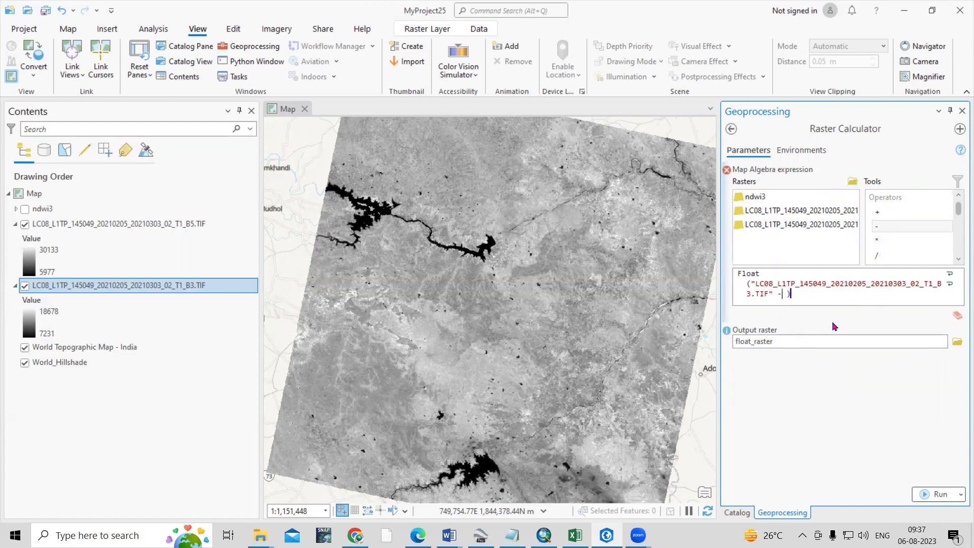
double_click(839, 215)
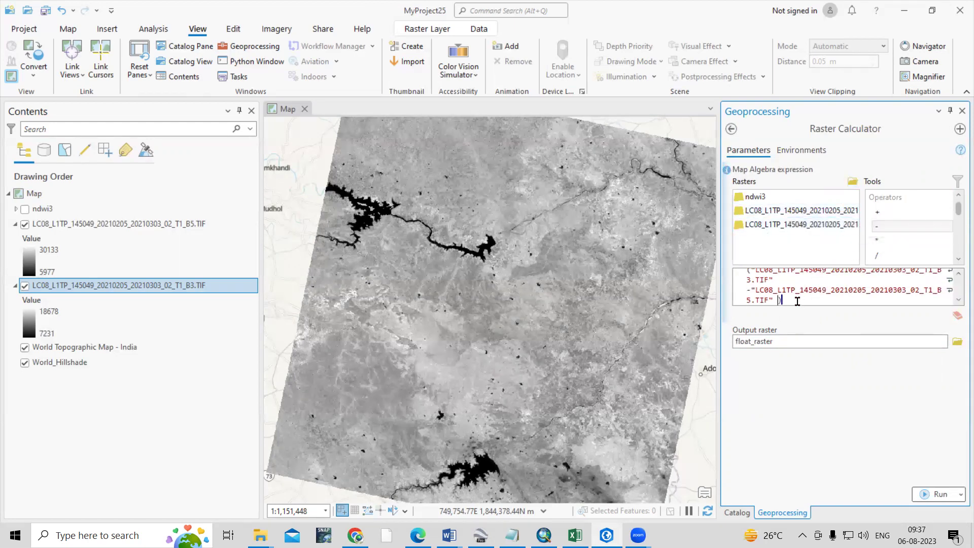
Step: Divide the Float difference by a second Float function containing the Landsat B3 raster
key(BackSpace)
text(/)
scroll(907, 255, down, 2)
scroll(908, 257, down, 5)
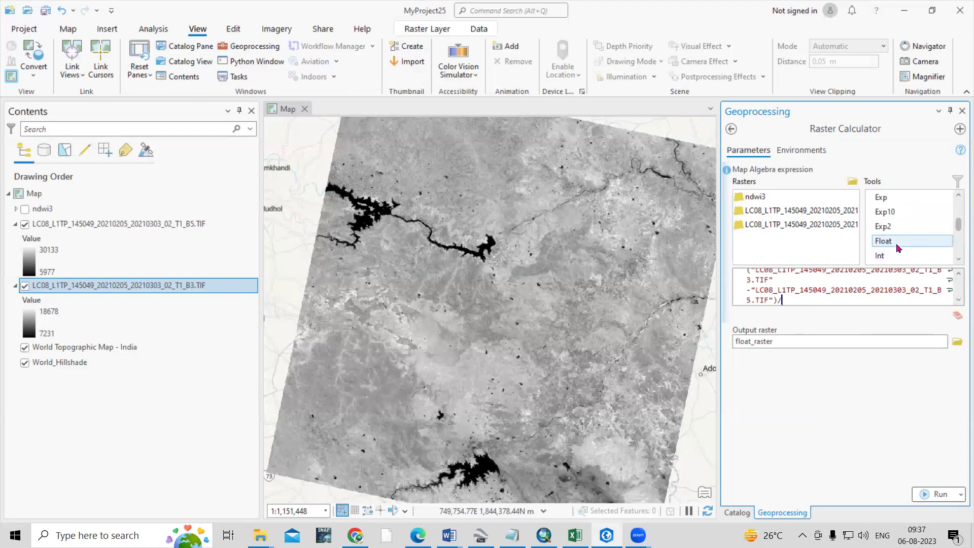
double_click(903, 242)
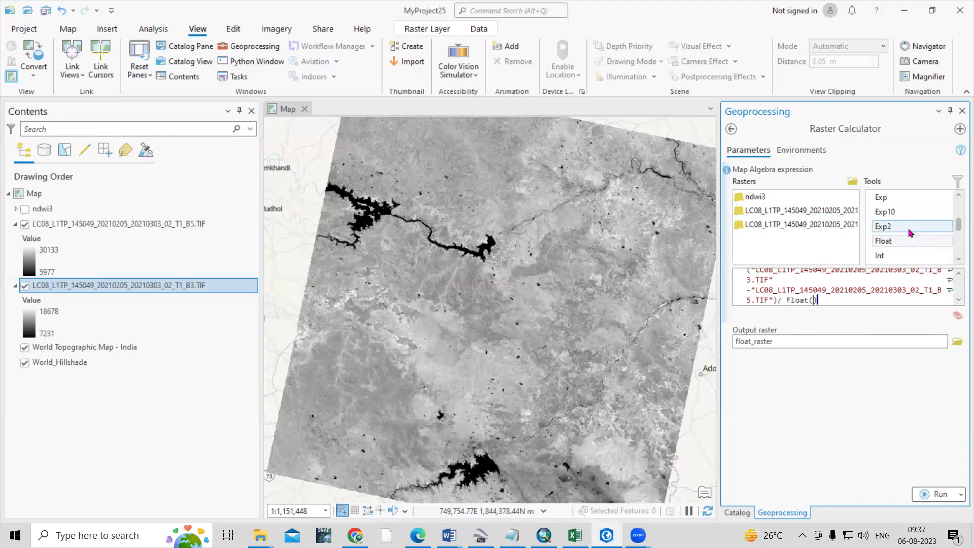
double_click(796, 225)
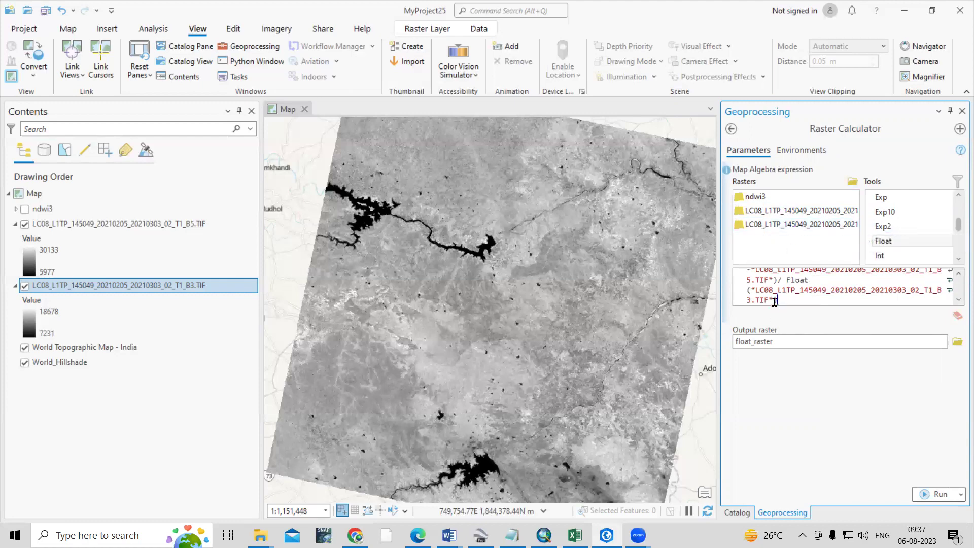
Step: Add the Landsat B5 raster to B3 inside the second Float function and check the expression against the Landsat 8 NDWI formula web page
scroll(908, 239, up, 5)
double_click(879, 211)
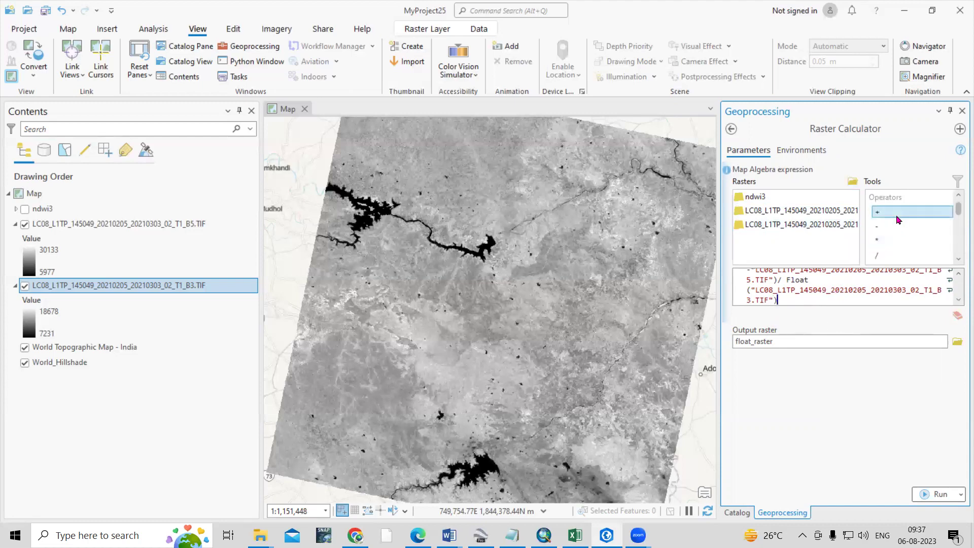
double_click(811, 212)
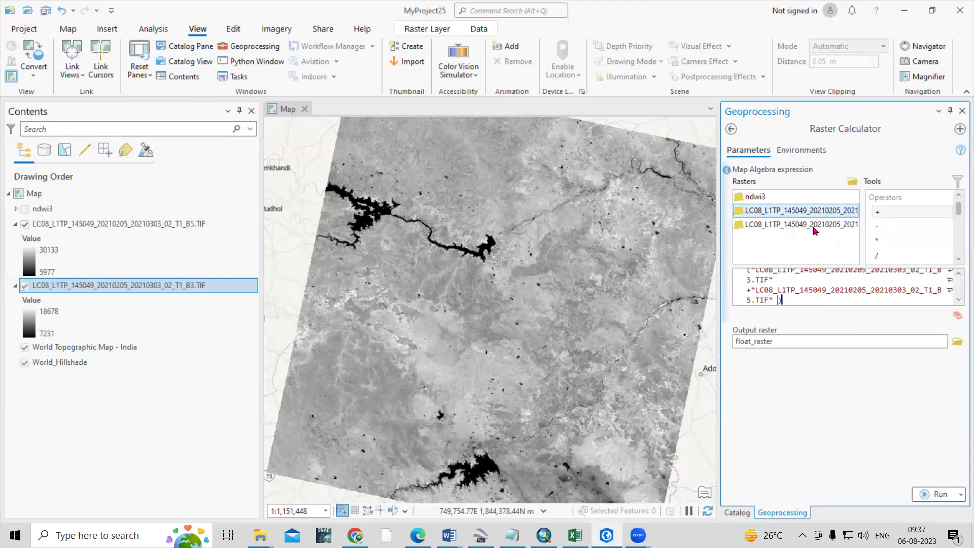
key(BackSpace)
text())
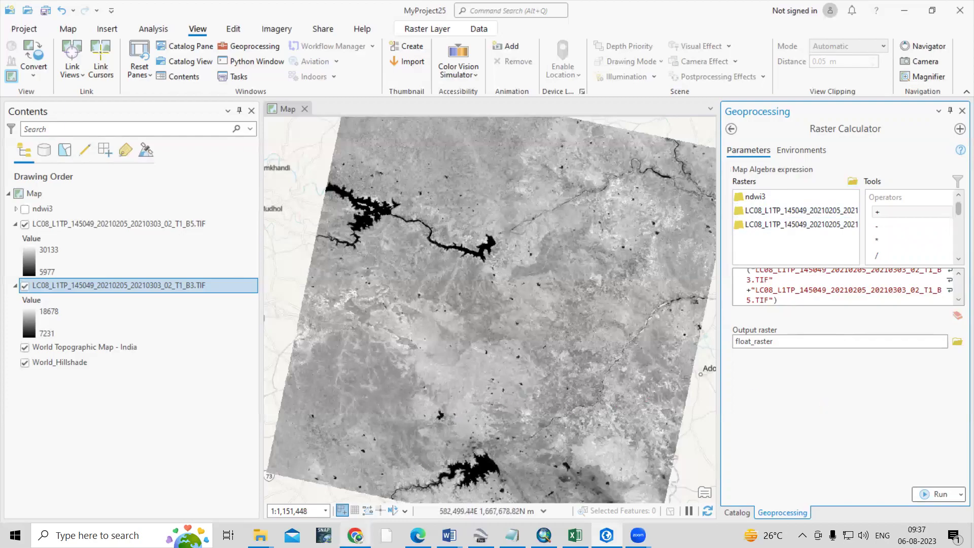
click(356, 536)
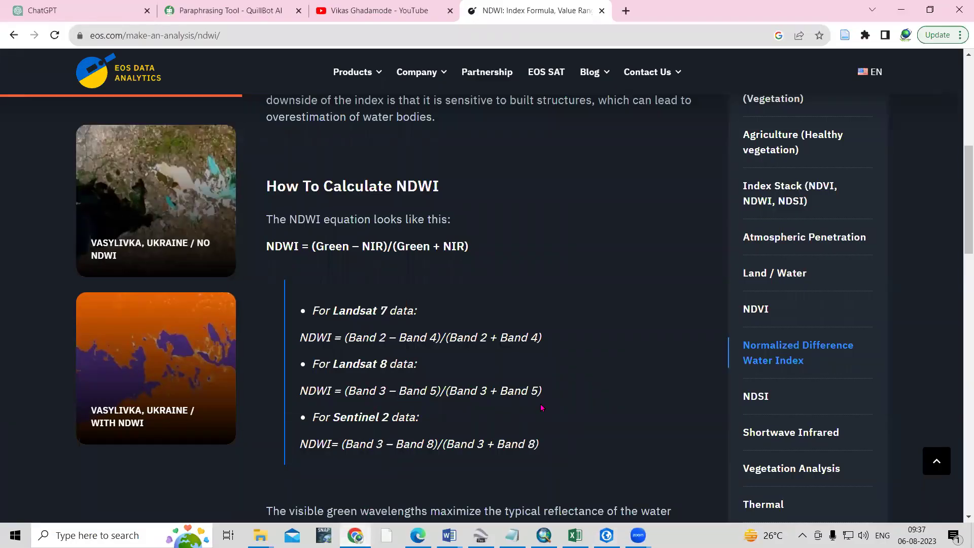
key(alt+Tab)
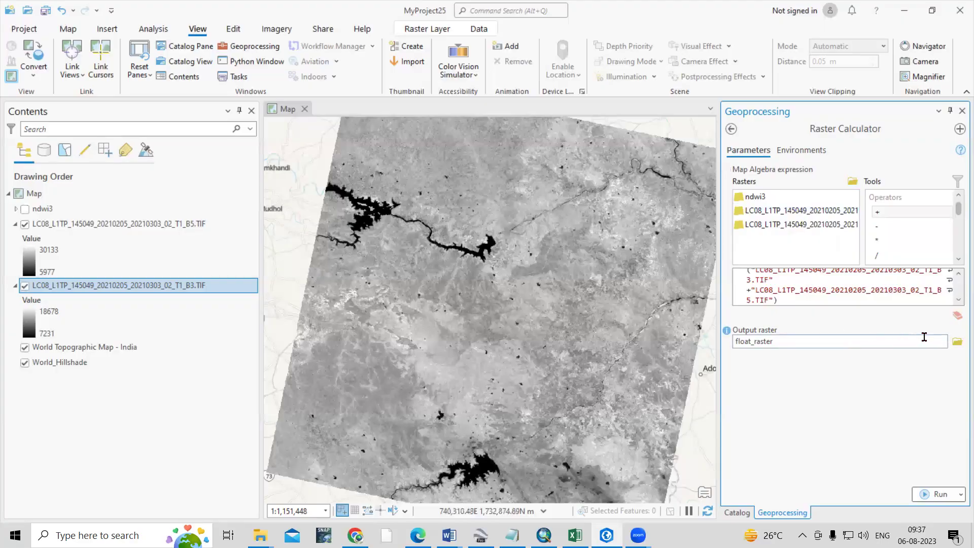
Step: Set the output raster to New_NDWI in the NDWI folder and run Raster Calculator
click(957, 342)
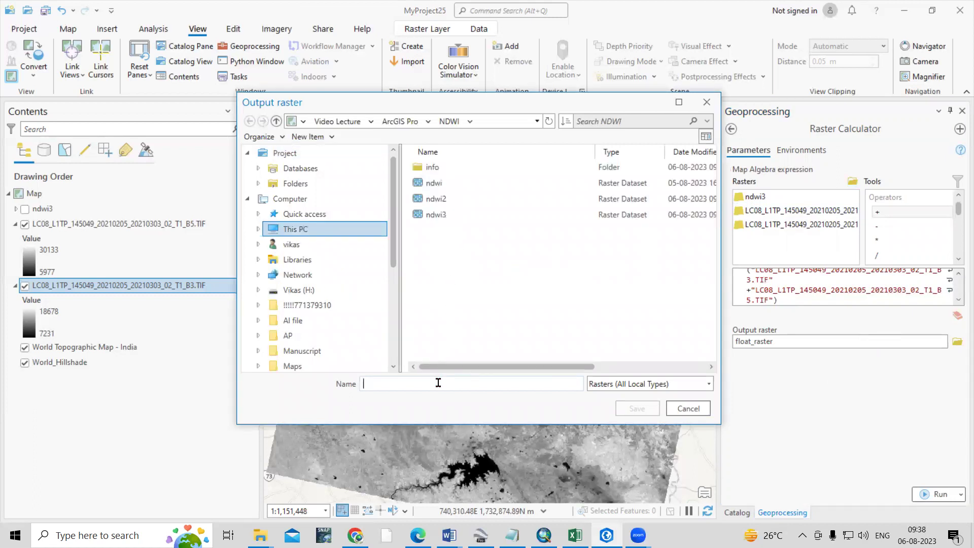
text(New_NDWI)
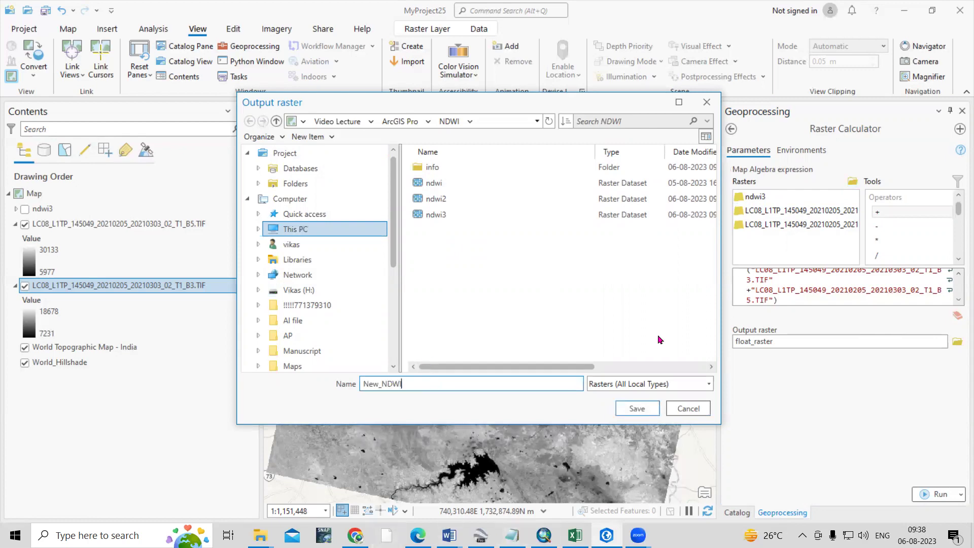
click(646, 407)
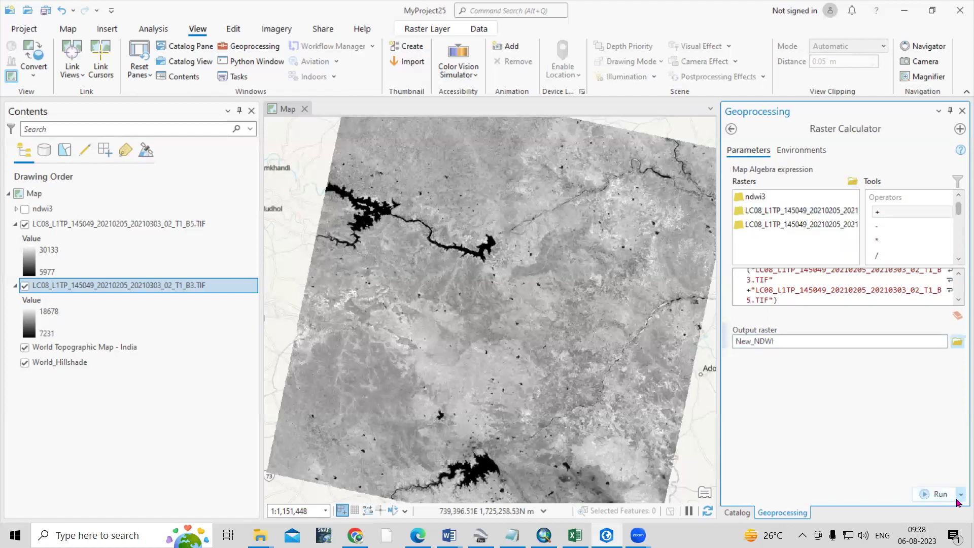
click(939, 495)
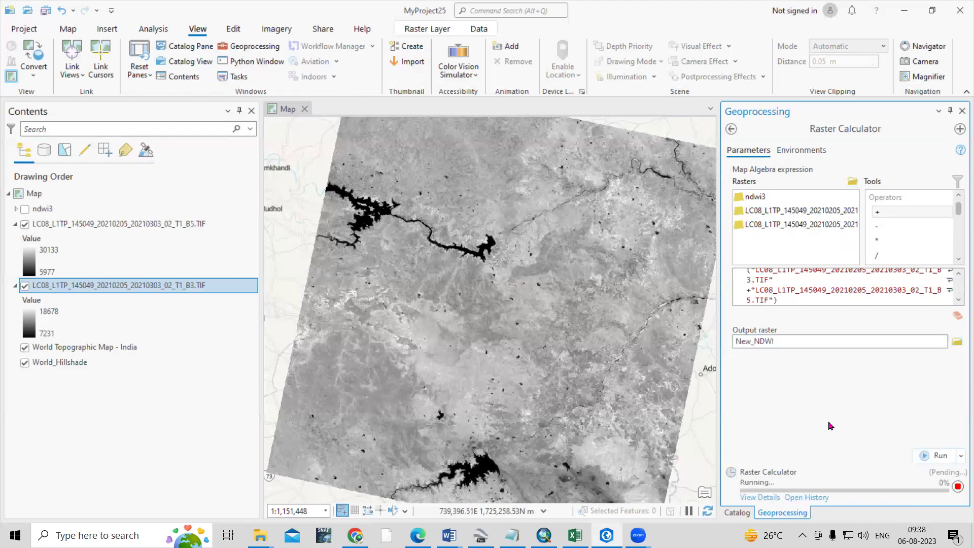
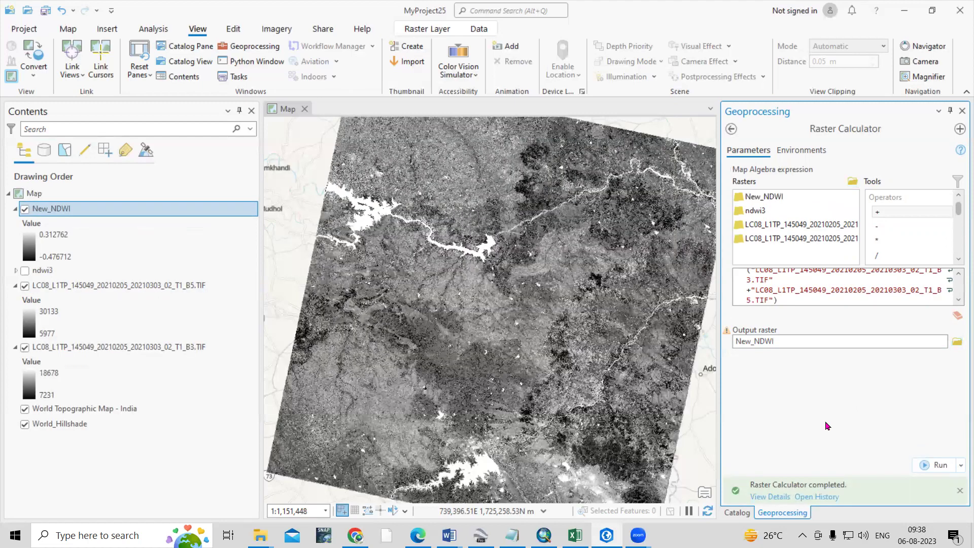
Step: Collapse the B5 layer's legend and hide both the B5 and B3 Landsat layers
click(16, 286)
click(25, 301)
click(25, 285)
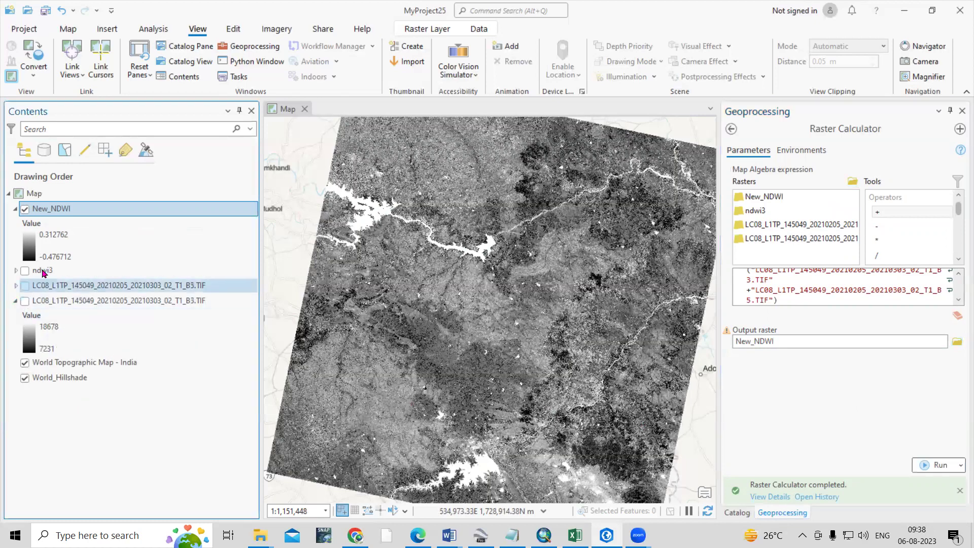
Step: Change the New_NDWI layer's primary symbology to Classify and compute the required histogram
right_click(63, 214)
click(106, 376)
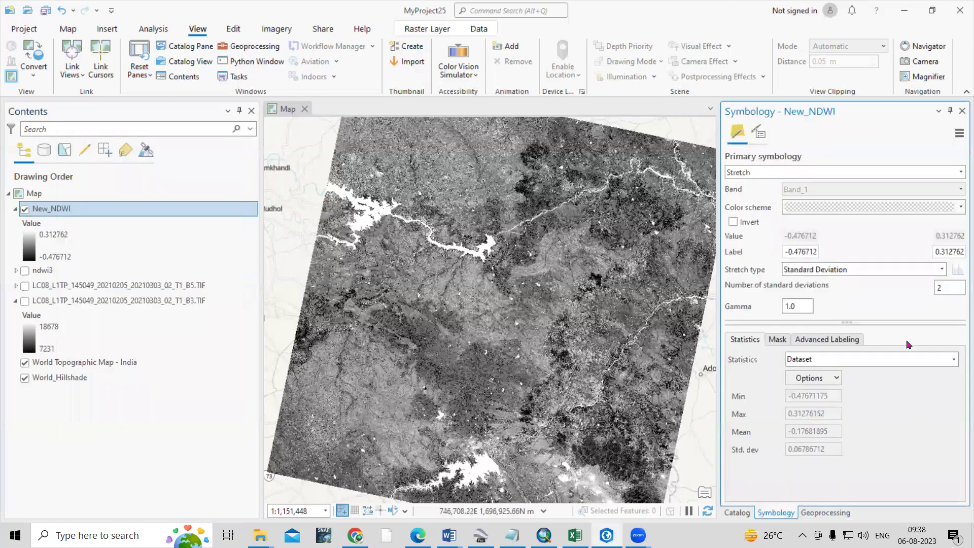
click(961, 173)
click(830, 255)
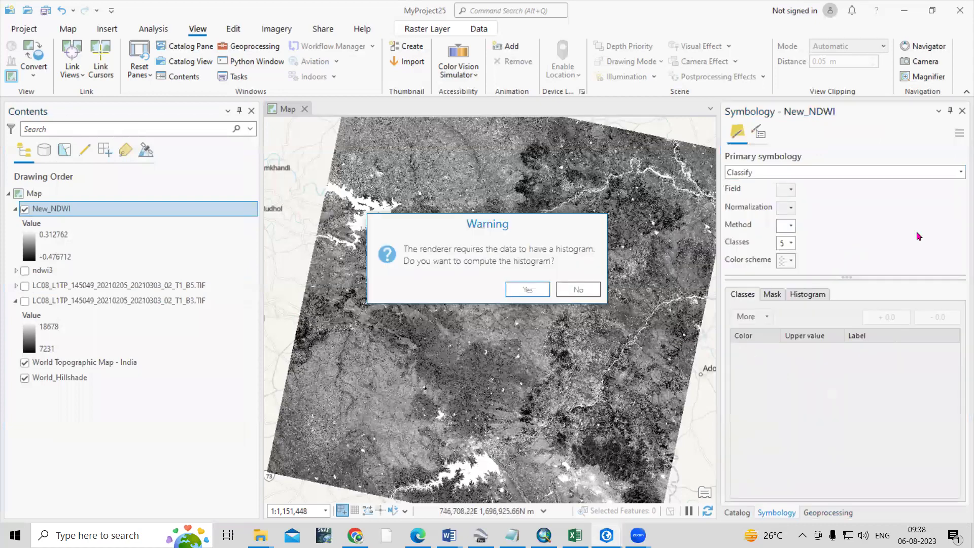
click(531, 290)
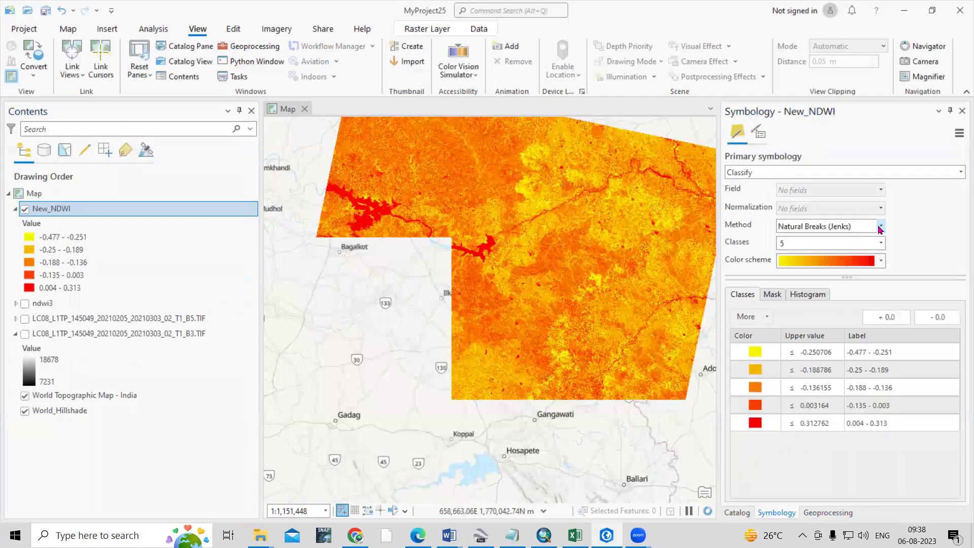
Step: Keep Natural Breaks (Jenks) for New_NDWI and apply the purple-to-red multicolour scheme, then inspect the reservoir areas
click(881, 227)
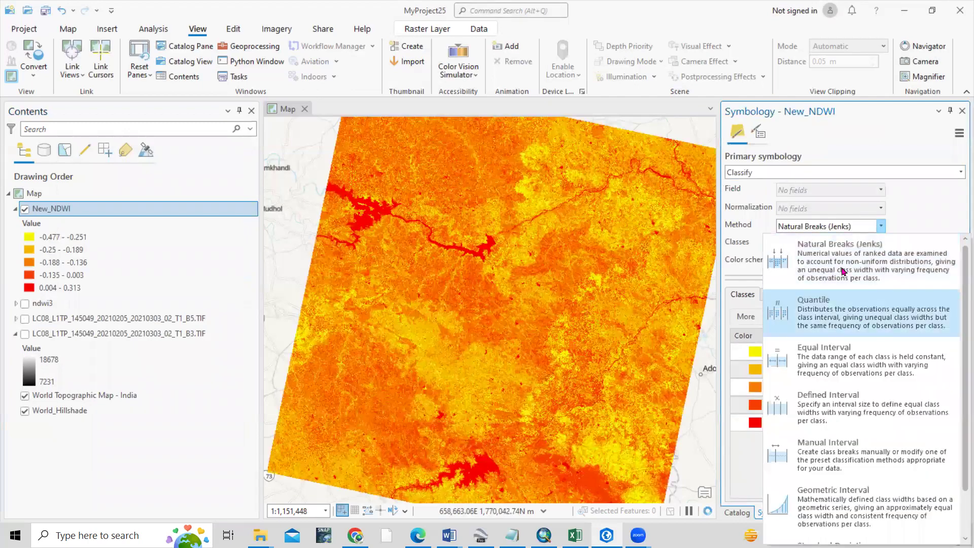
click(886, 256)
click(881, 261)
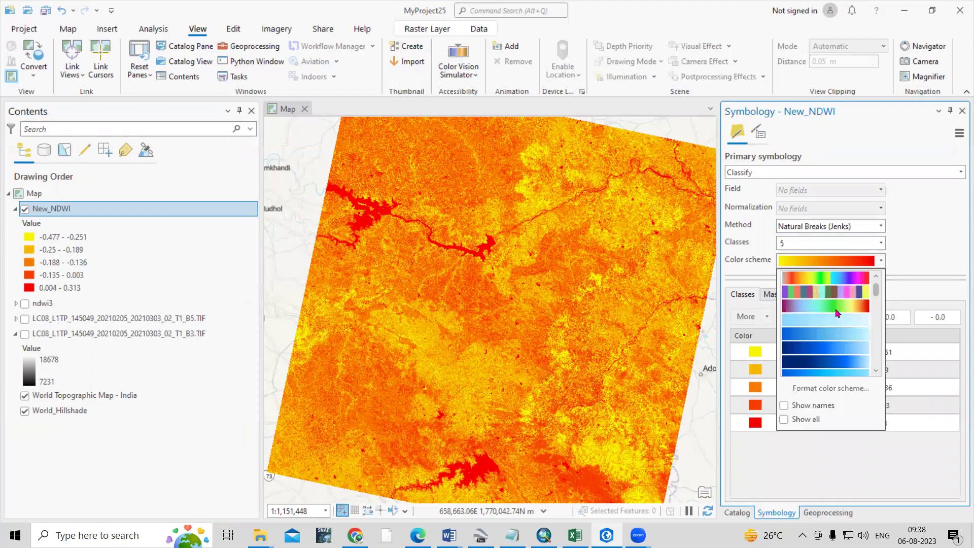
click(837, 306)
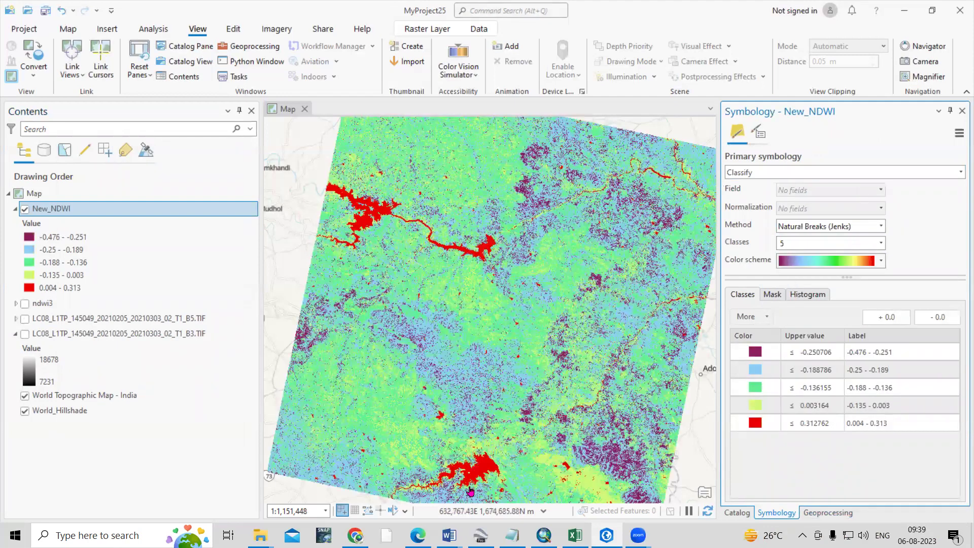
scroll(490, 451, up, 3)
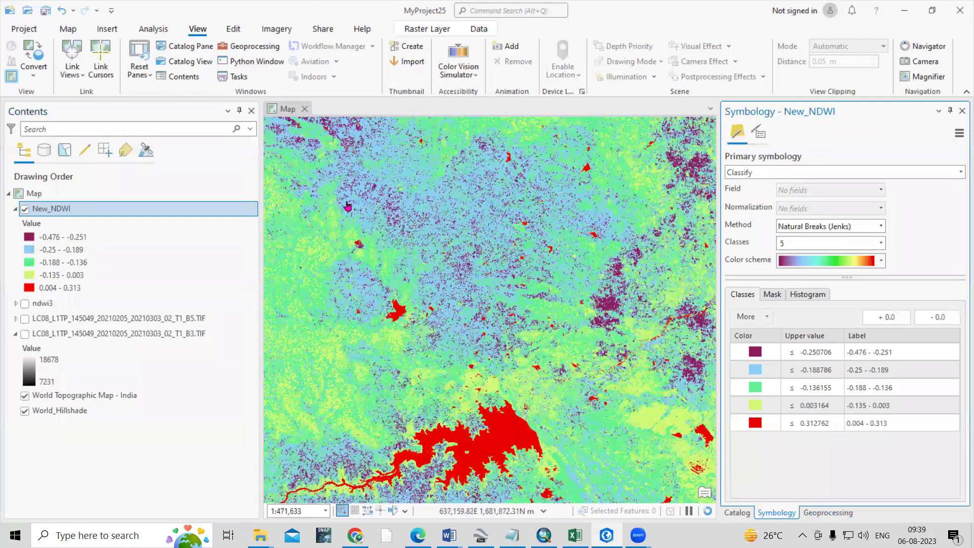
scroll(347, 205, down, 2)
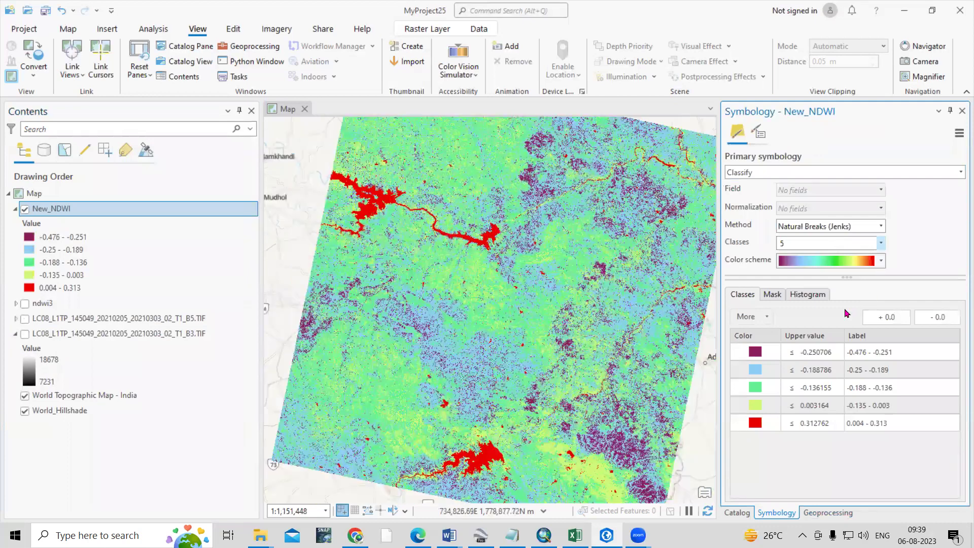
Step: Apply the green-yellow-red color scheme to the New_NDWI classes
key(Tab)
key(alt+Down)
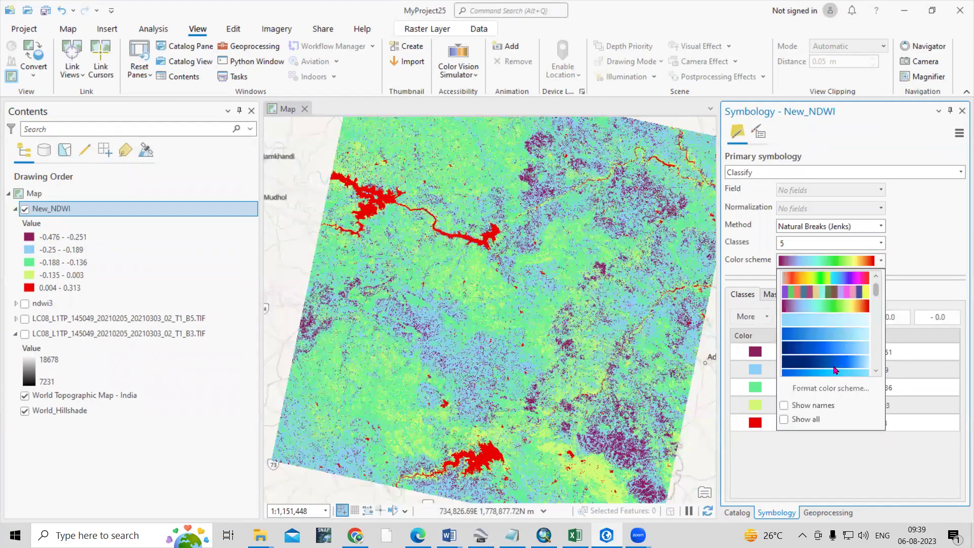
key(Return)
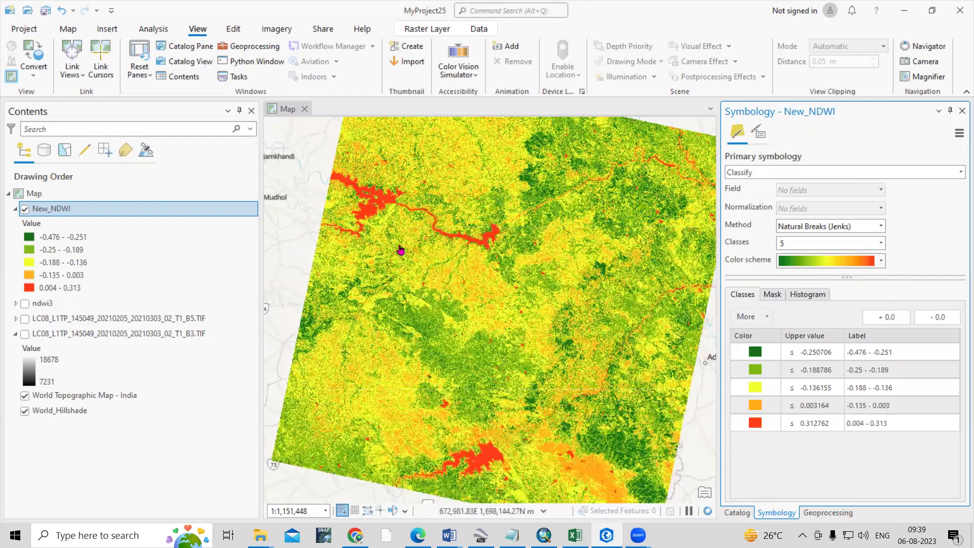
Step: Examine the reservoirs, rivers and surrounding land in the classified New_NDWI raster at closer and wider scales
scroll(361, 203, up, 2)
scroll(425, 194, down, 2)
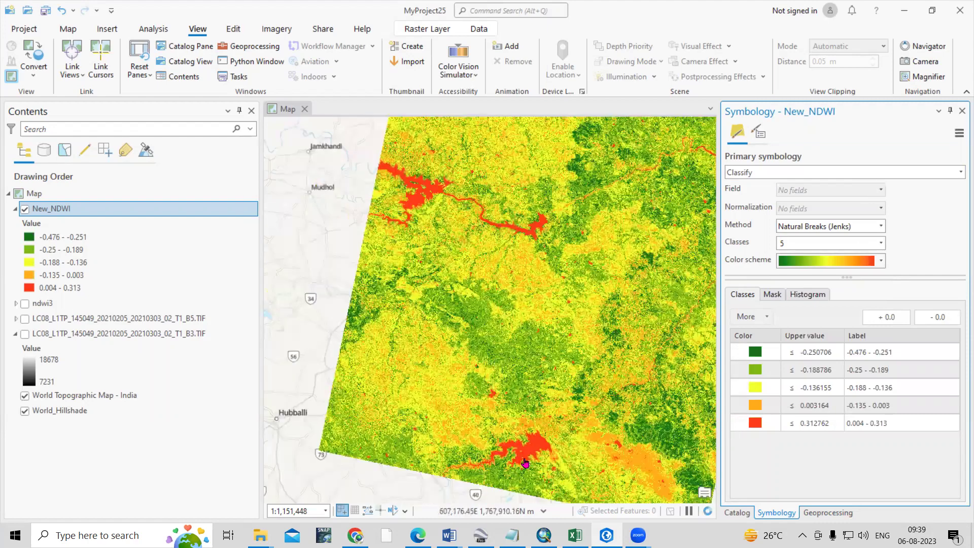
scroll(491, 461, up, 2)
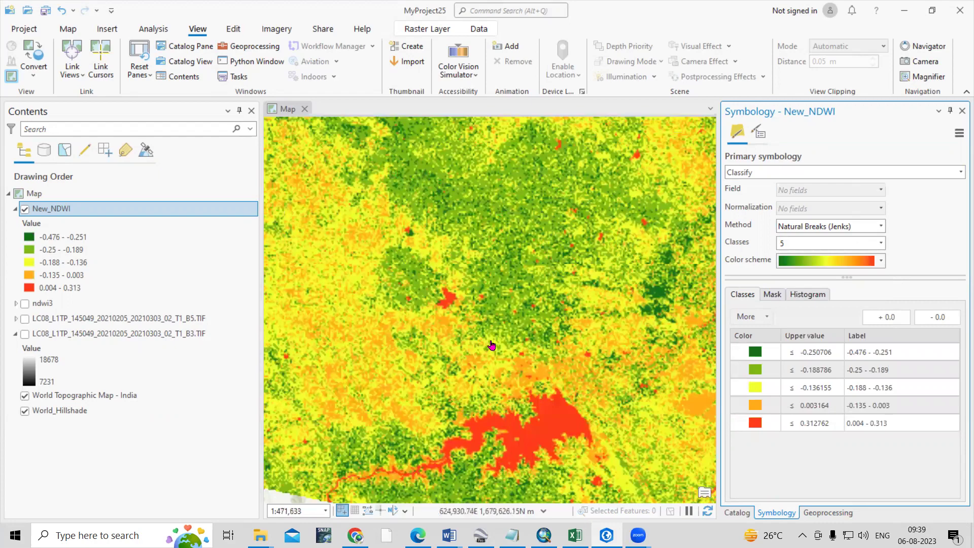
scroll(492, 346, down, 2)
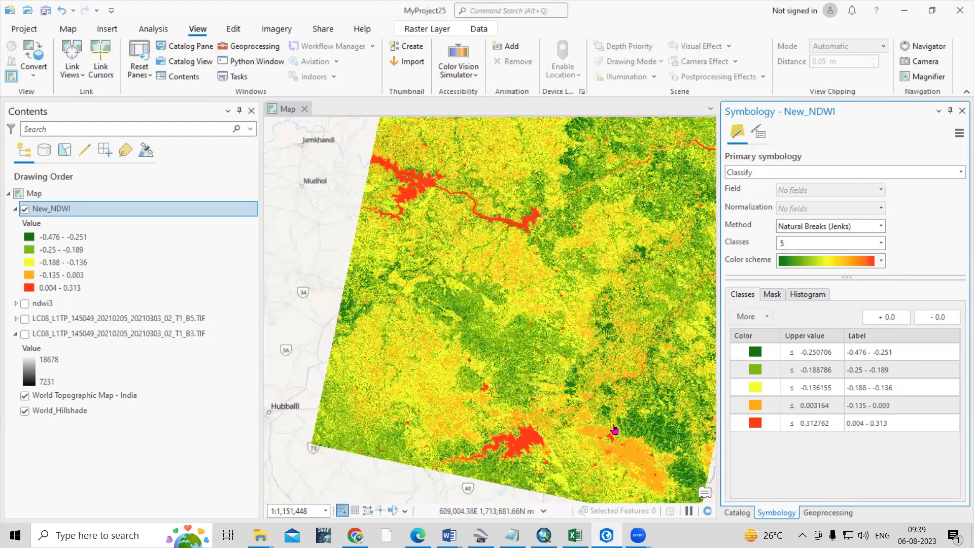
scroll(615, 429, up, 3)
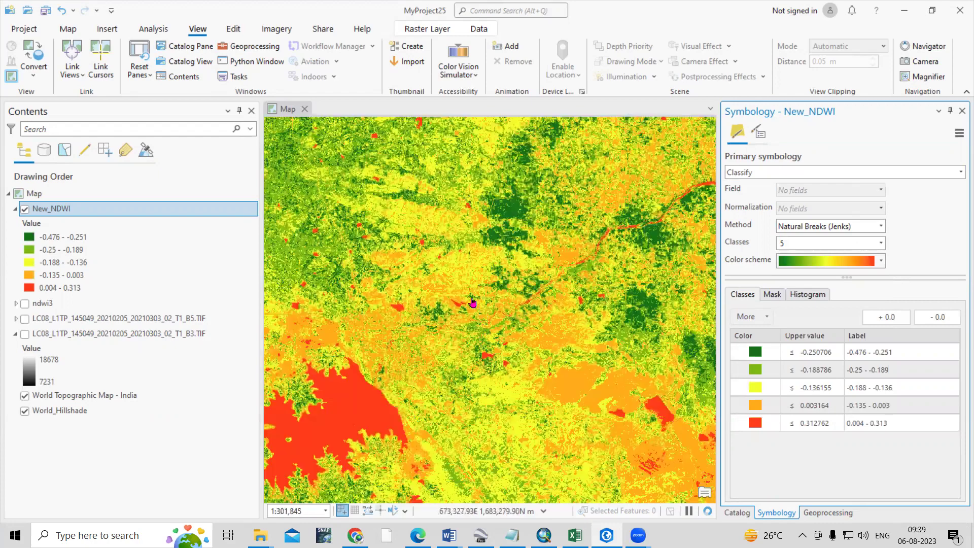
scroll(472, 303, down, 4)
scroll(496, 300, up, 1)
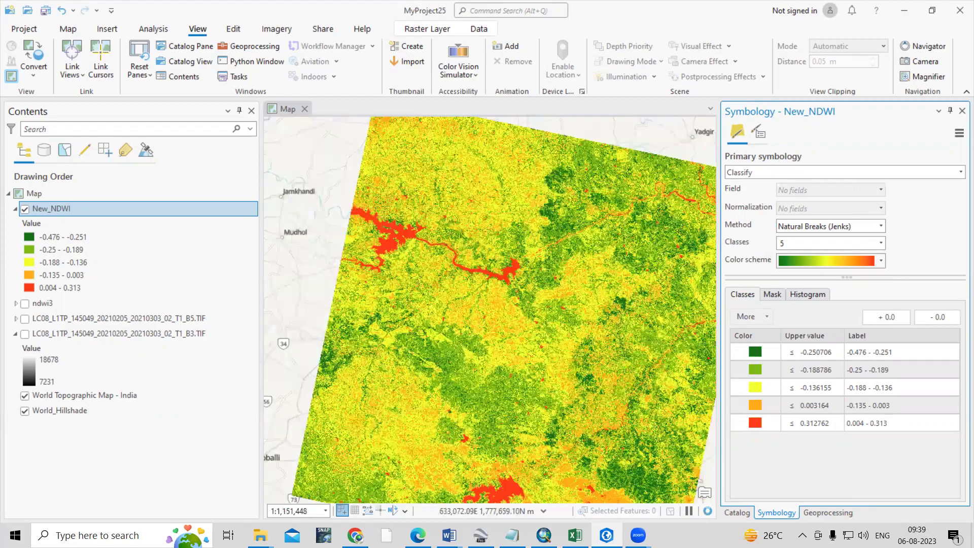
Step: Switch to the EOS NDWI page in Chrome, read the value ranges for interpreting NDWI, and return to ArcGIS Pro
key(alt+Tab)
scroll(428, 335, down, 4)
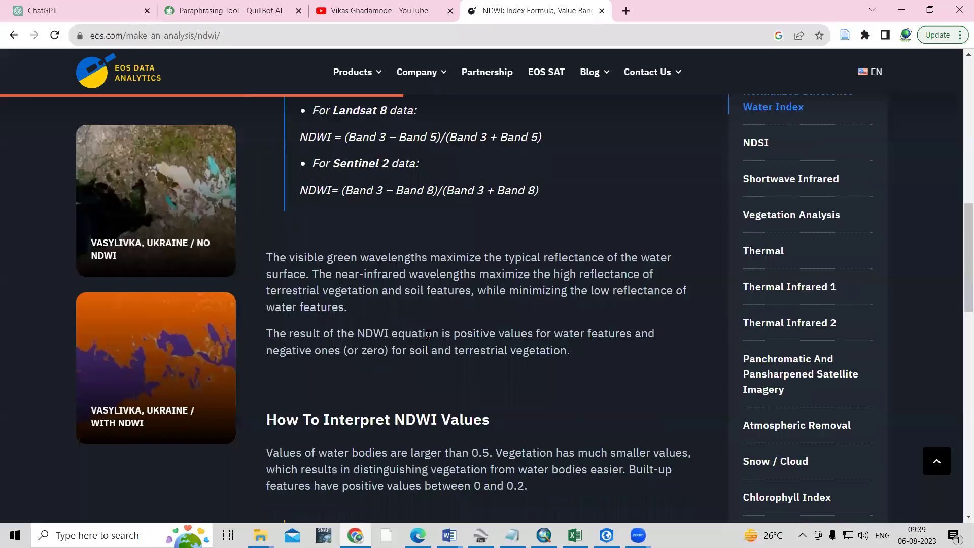
scroll(452, 322, down, 3)
drag(302, 293, 490, 294)
click(458, 347)
scroll(458, 351, down, 1)
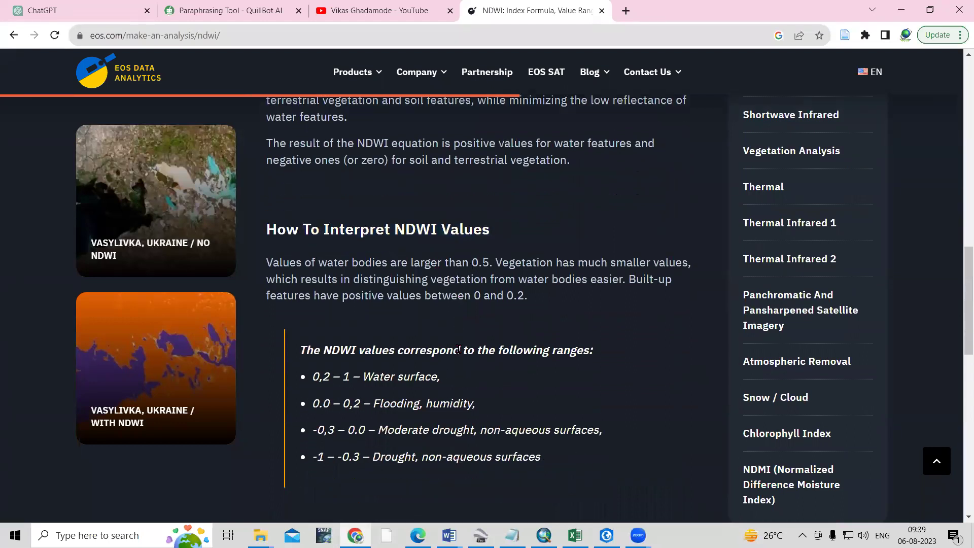
scroll(458, 350, down, 1)
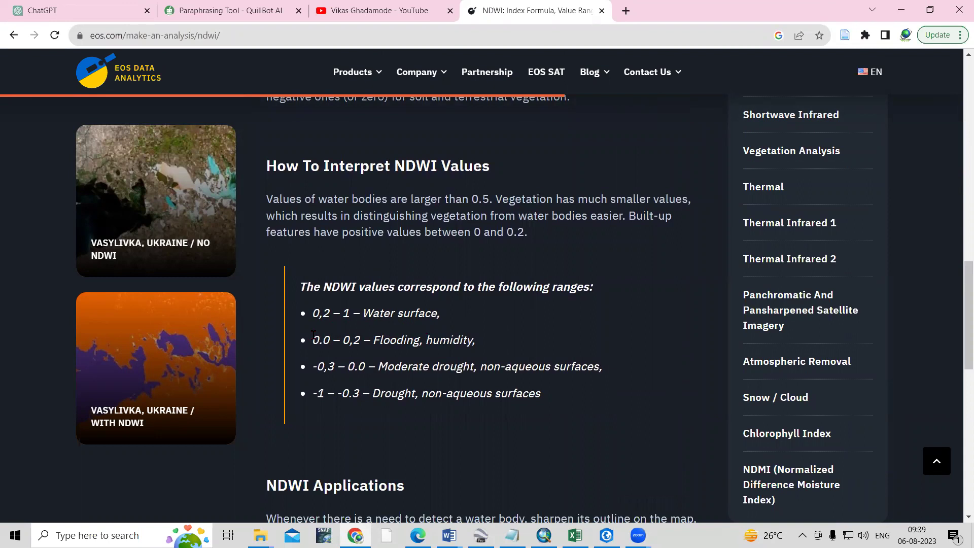
drag(373, 345, 462, 343)
click(455, 362)
drag(313, 313, 381, 341)
click(426, 360)
click(902, 9)
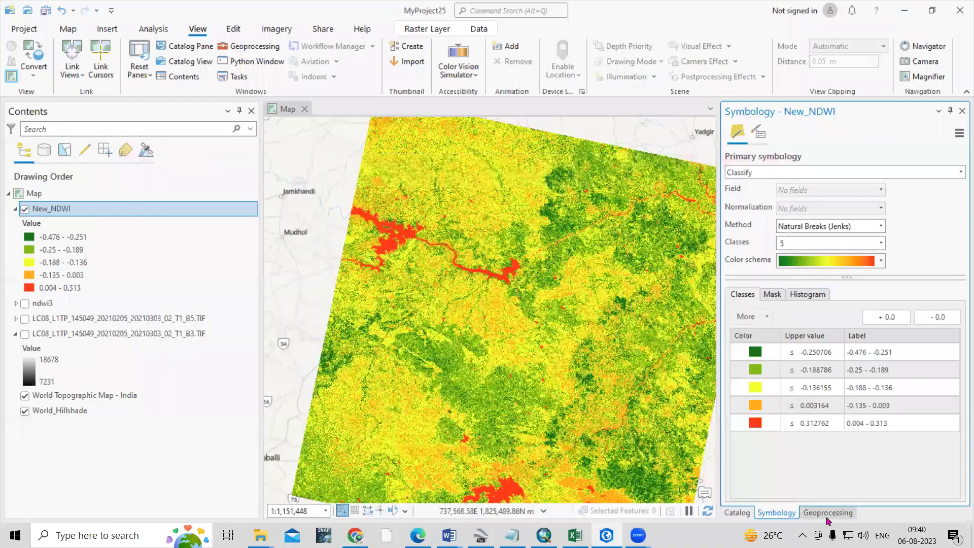
Step: Find the Reclassify tool among the geoprocessing tools and open its Spatial Analyst version
click(731, 129)
drag(795, 129, 743, 130)
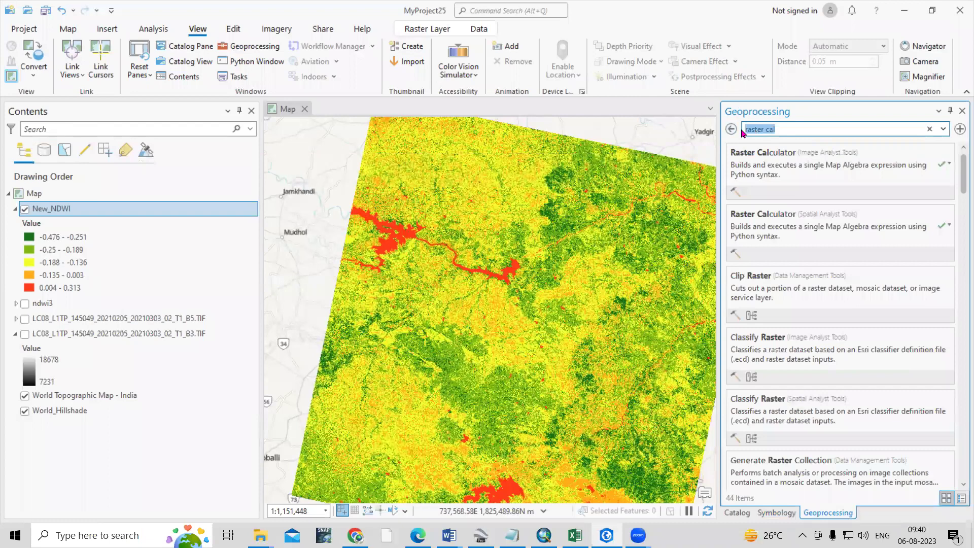
key(BackSpace)
text(Reclass)
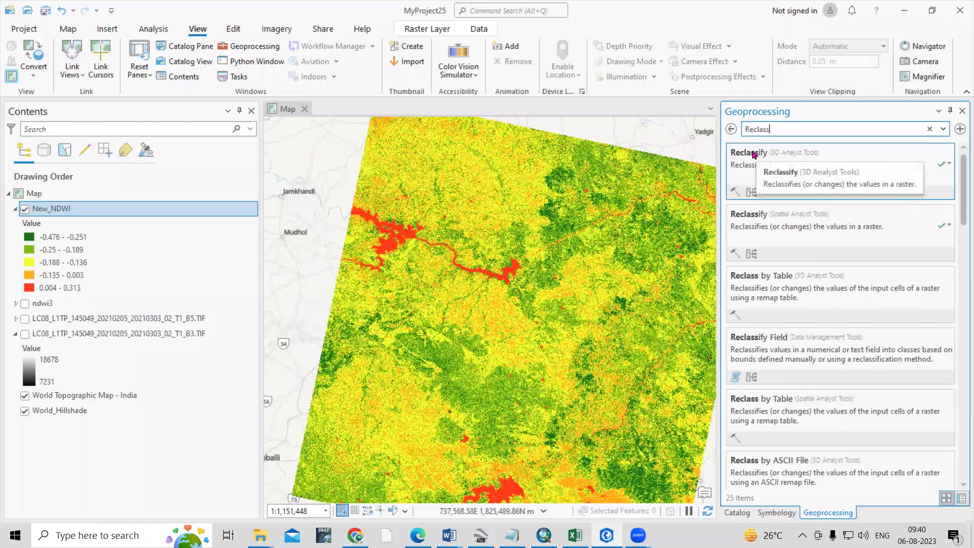
click(745, 219)
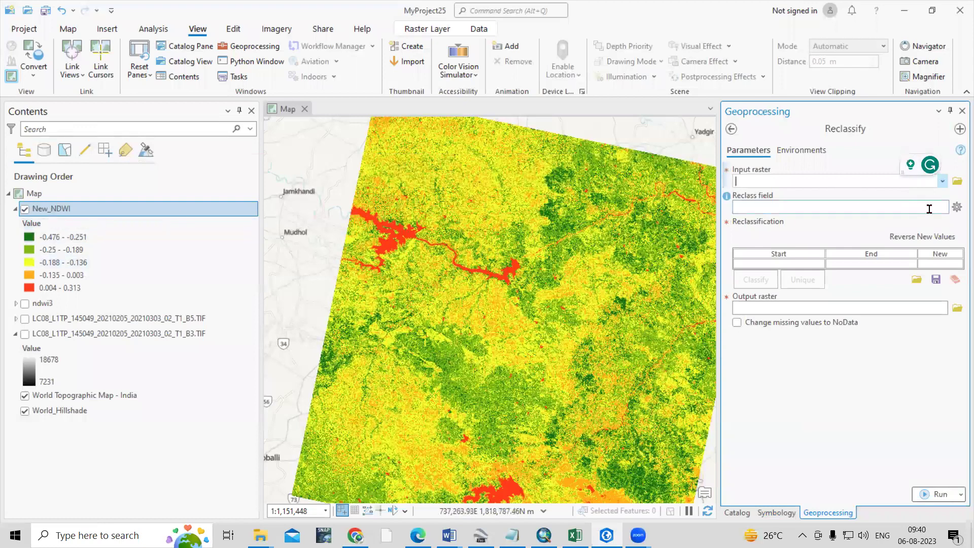
Step: Set New_NDWI as the input raster for Reclassify
click(943, 182)
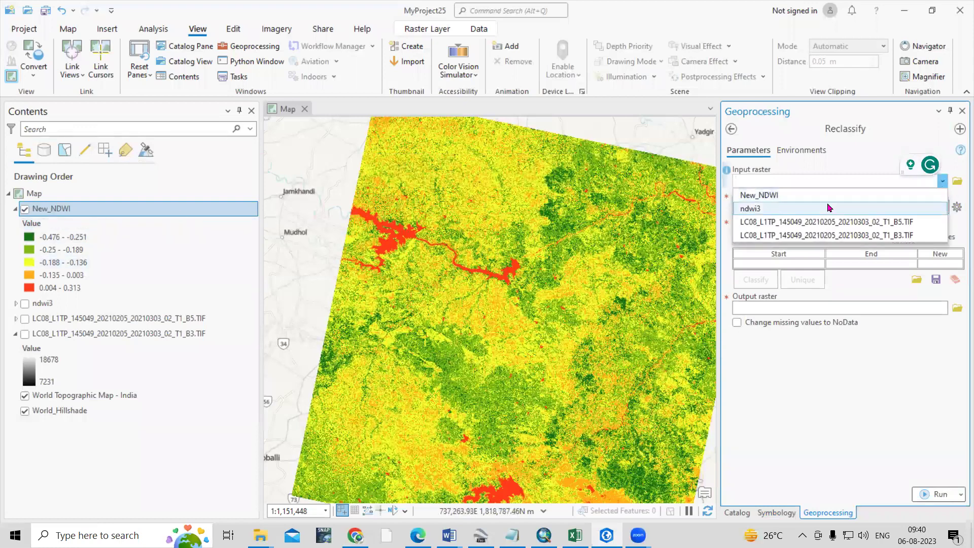
click(759, 197)
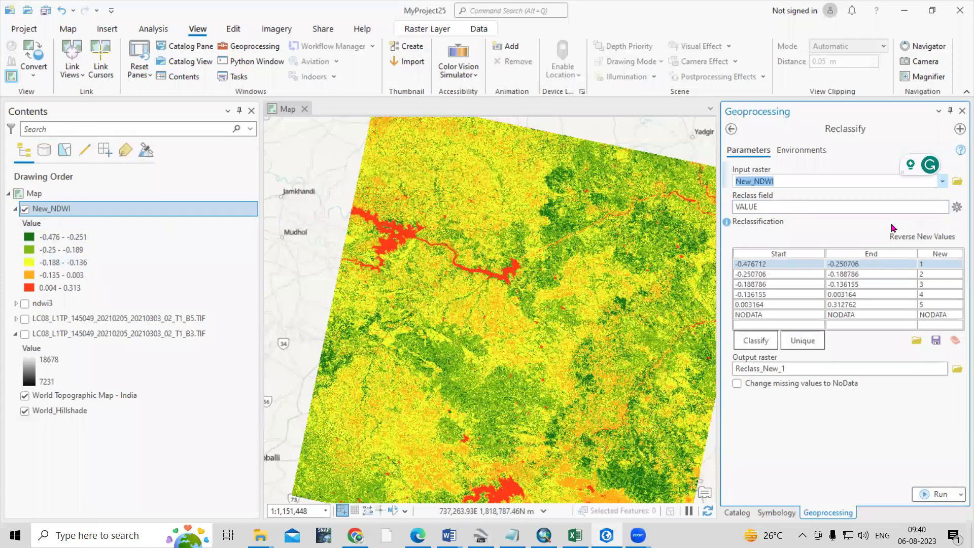
click(942, 181)
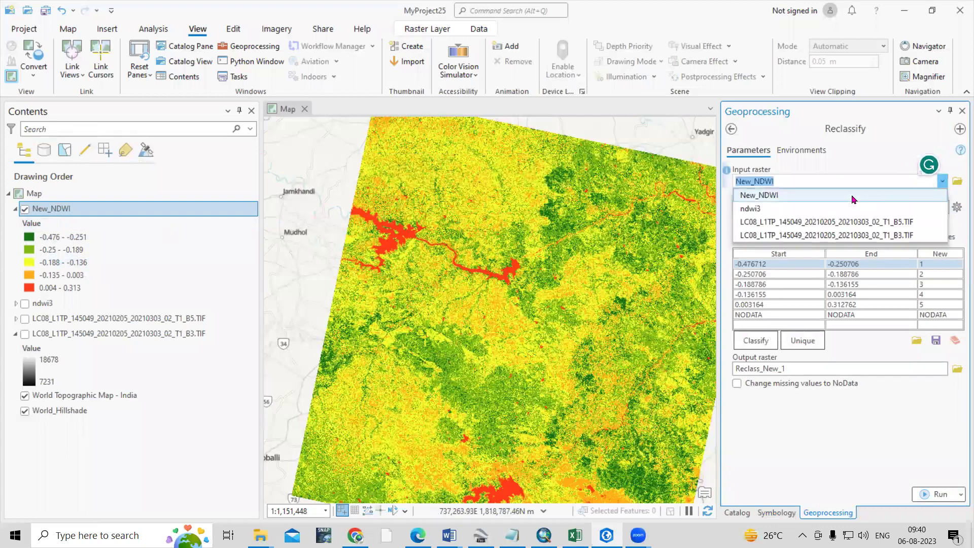
click(792, 198)
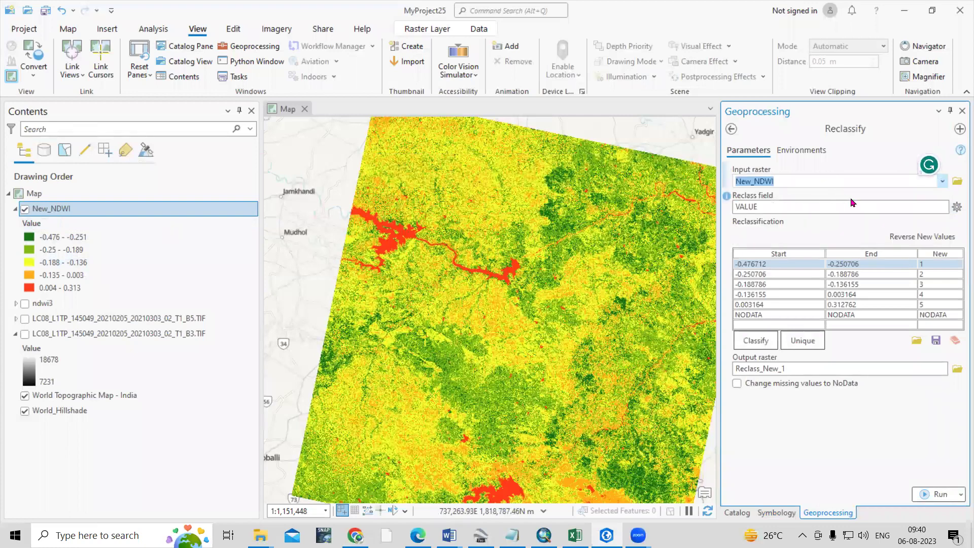
Step: Classify the reclassification table by Natural Breaks (Jenks) with 3 classes
click(755, 343)
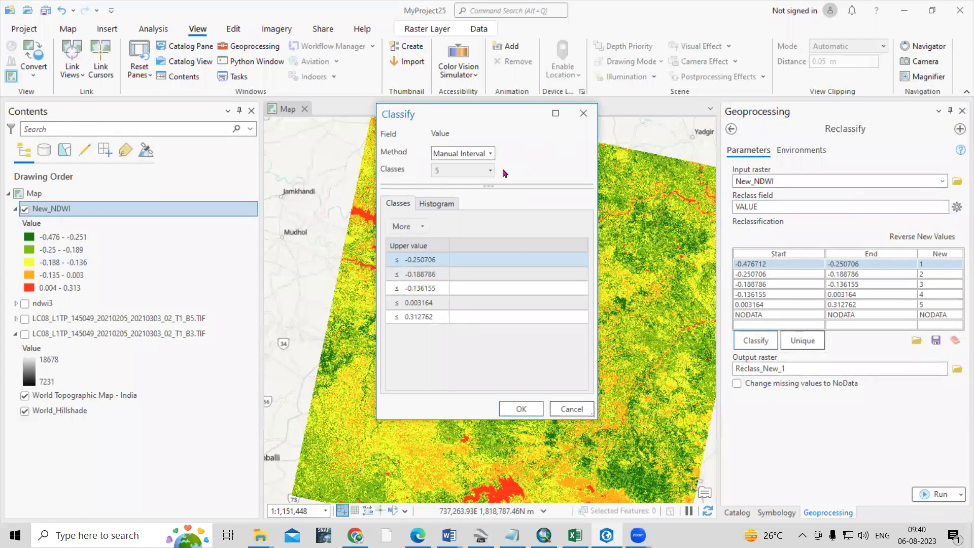
click(491, 153)
click(494, 178)
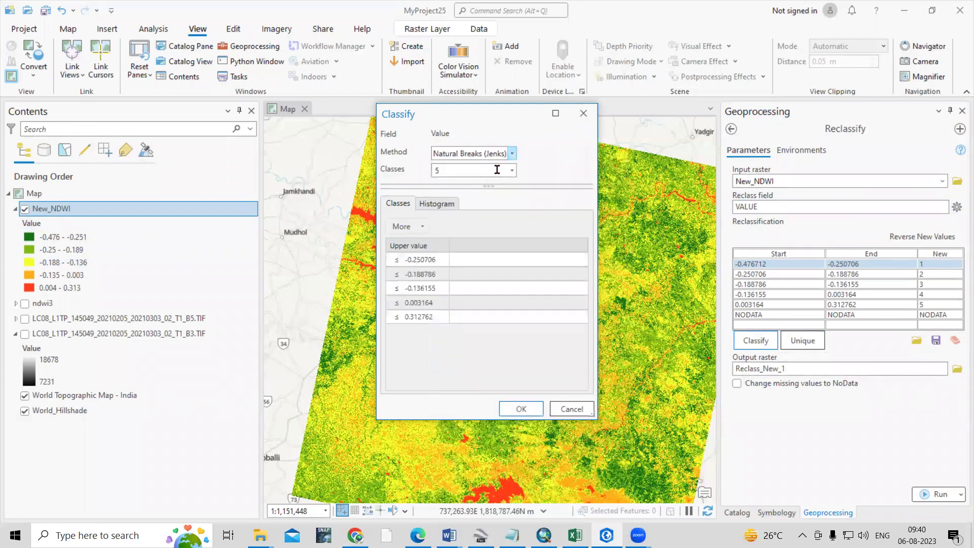
click(511, 170)
scroll(483, 193, up, 1)
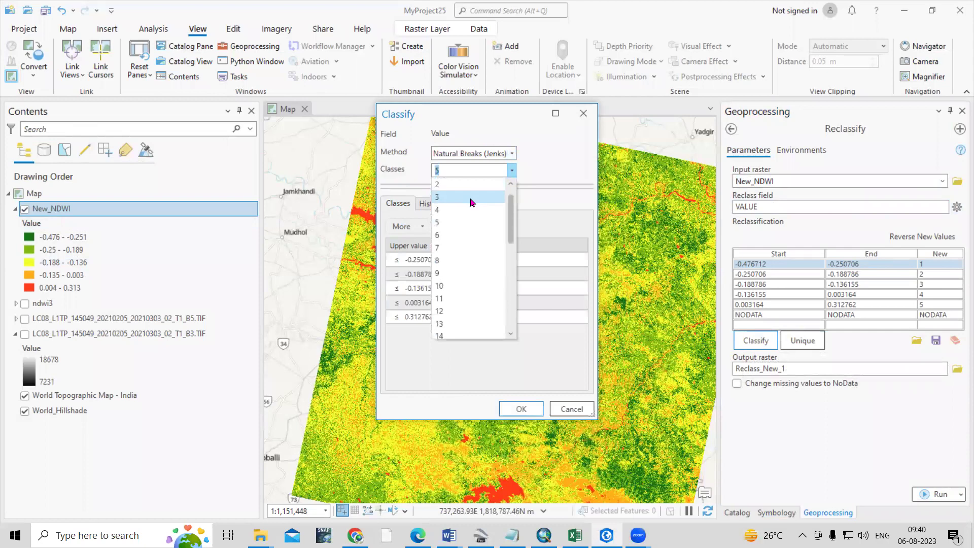
click(470, 203)
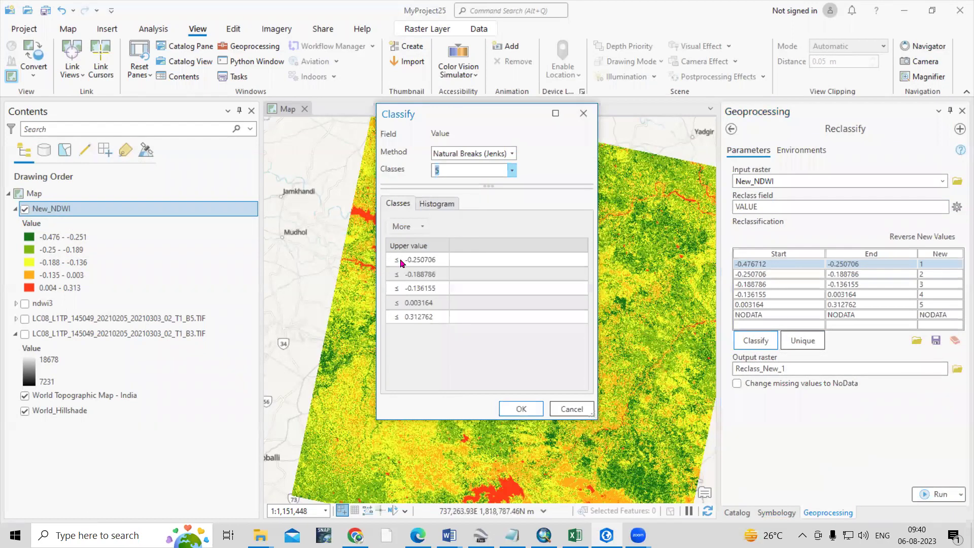
click(488, 361)
Step: Check the flooding and moderate drought value ranges on the EOS NDWI page in Chrome and return to ArcGIS Pro
key(alt+Tab)
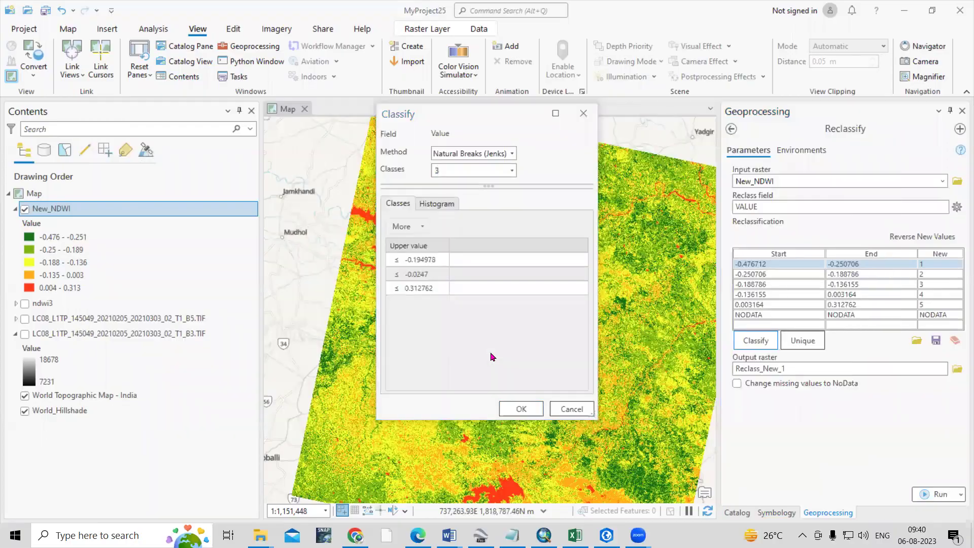
key(alt+Tab)
drag(345, 358, 417, 366)
click(397, 335)
key(alt+Tab)
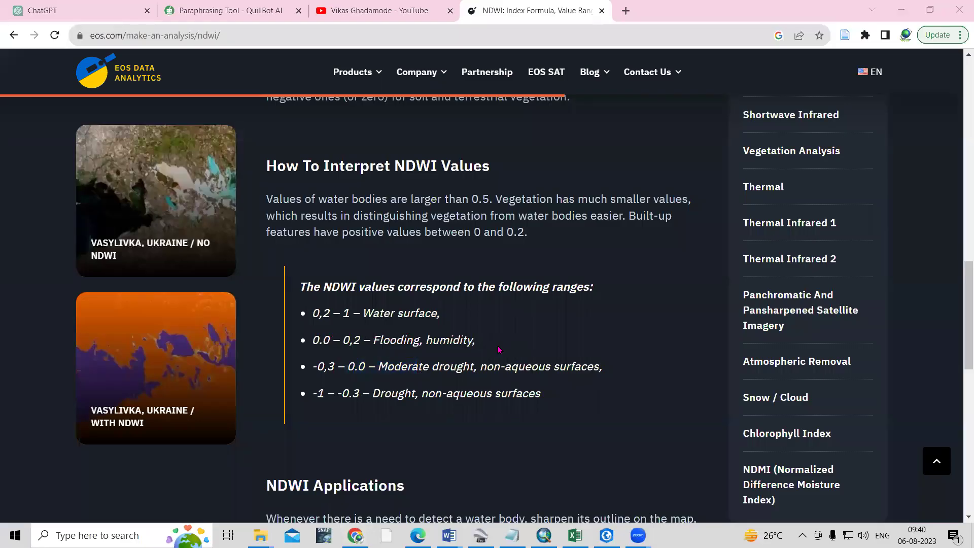
key(alt+Tab)
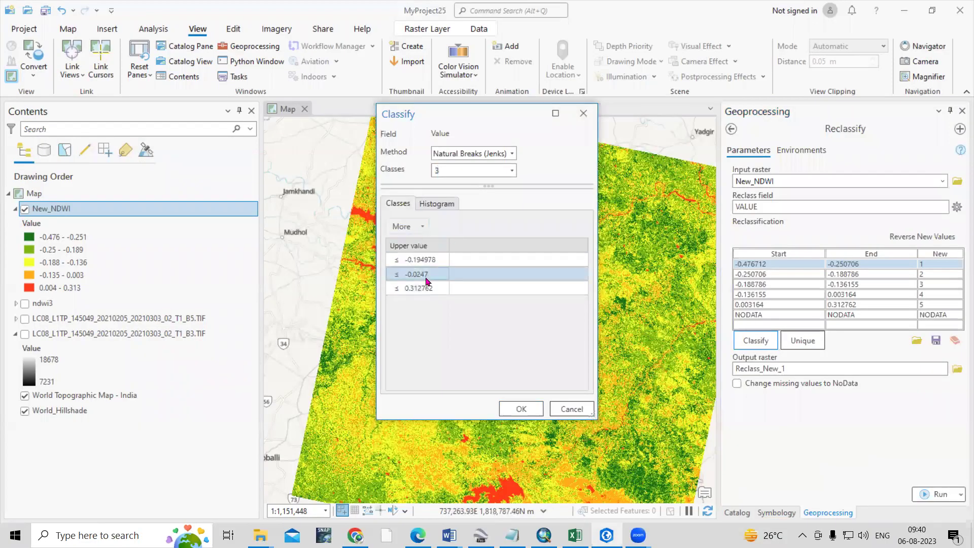
Step: Set the second class's upper value to 0.0 and accept the class breaks
click(420, 261)
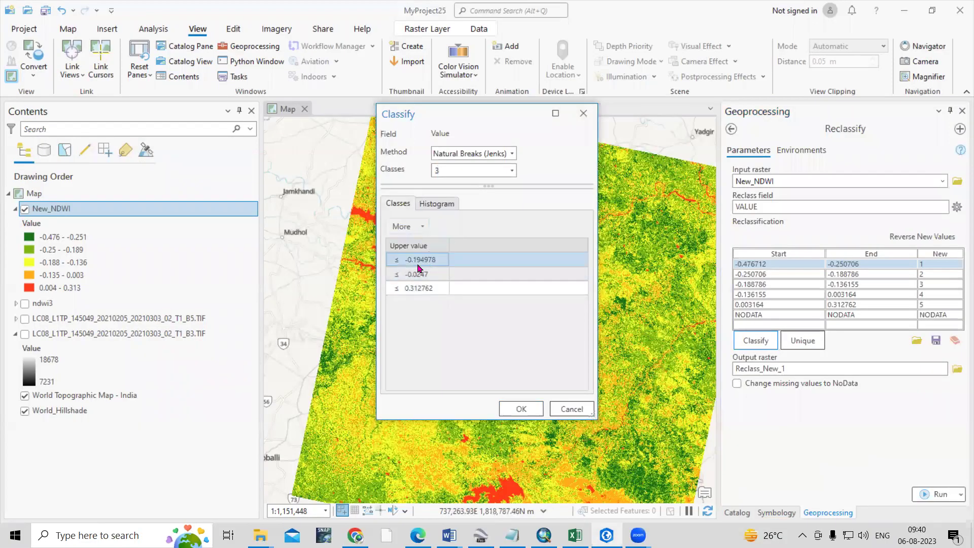
click(421, 274)
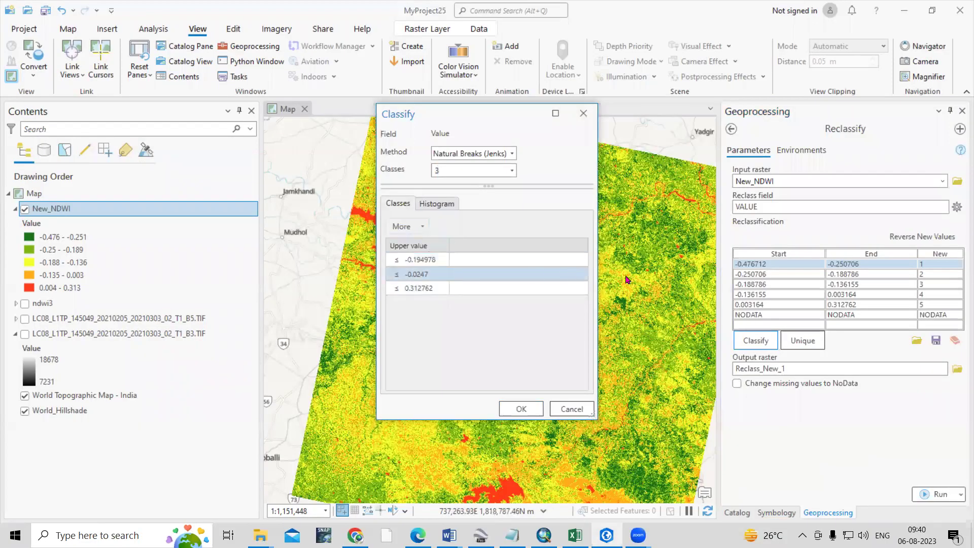
click(435, 279)
text(0)
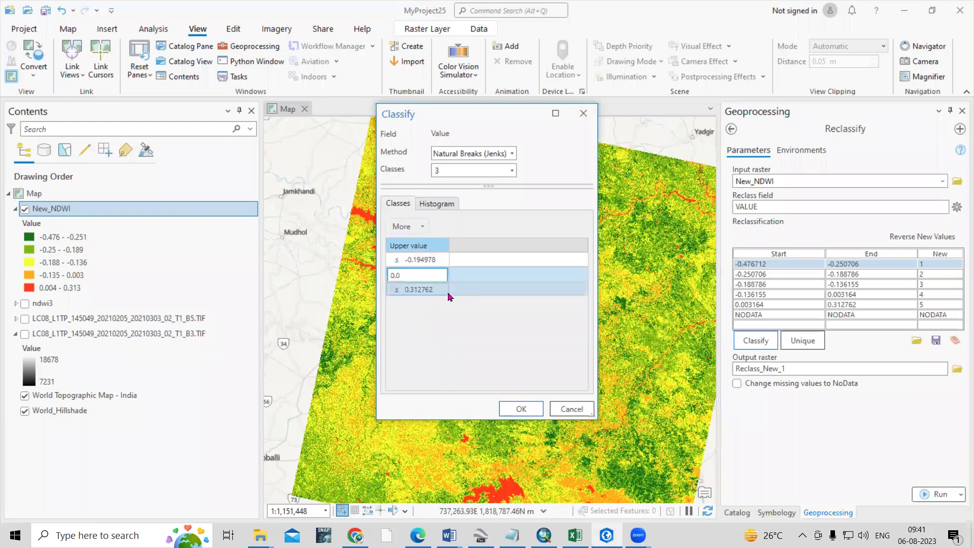
key(Return)
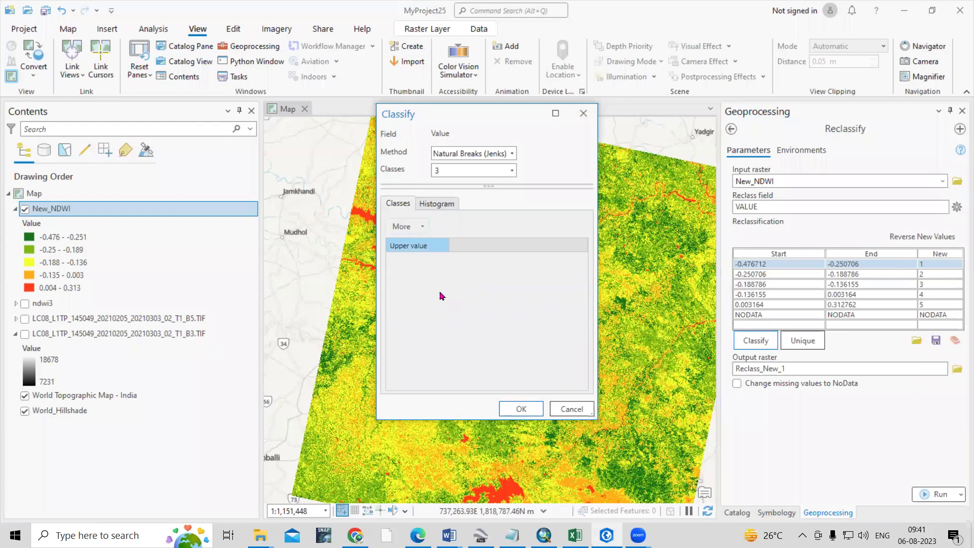
click(525, 410)
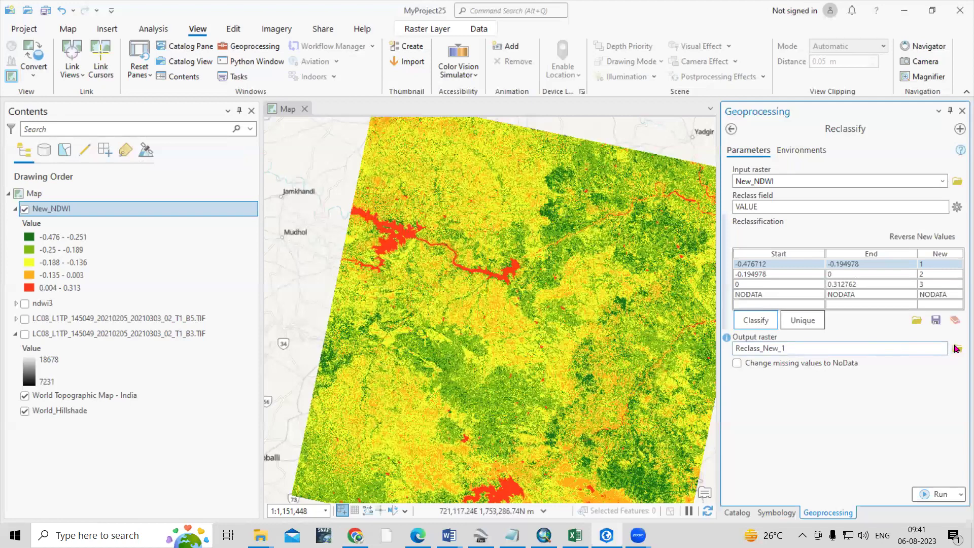
Step: Name the output raster Recalssy_NDWI in the NDWI folder and run Reclassify
click(958, 349)
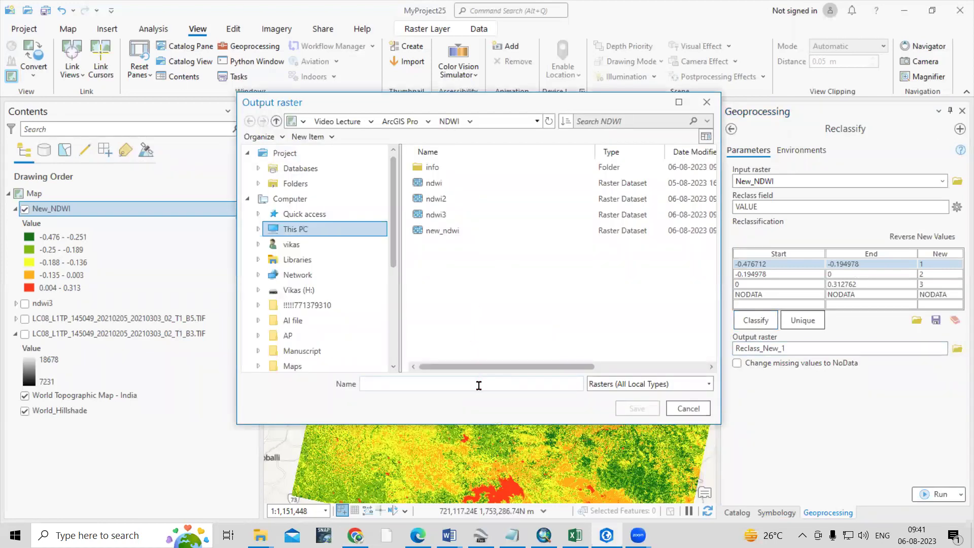
text(Recalssy_NDWI)
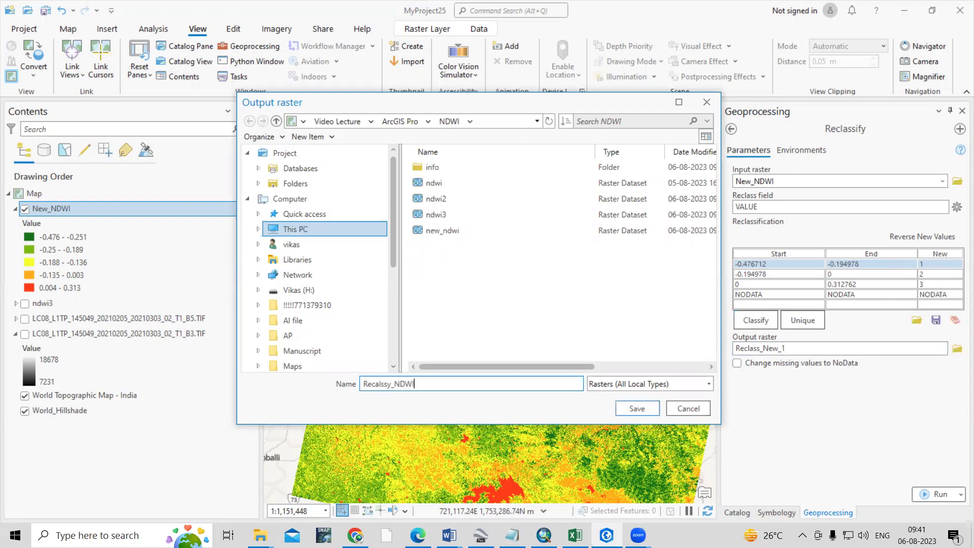
click(636, 409)
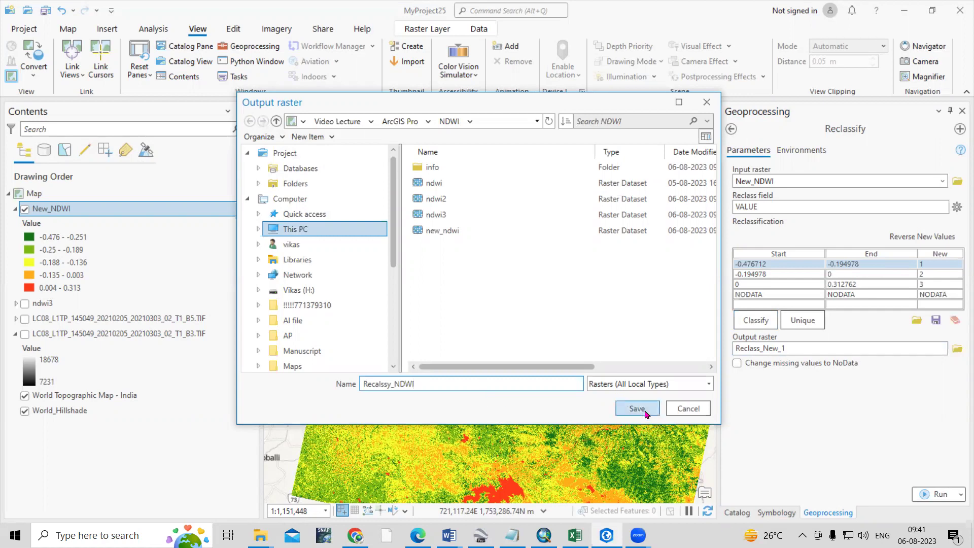
click(935, 495)
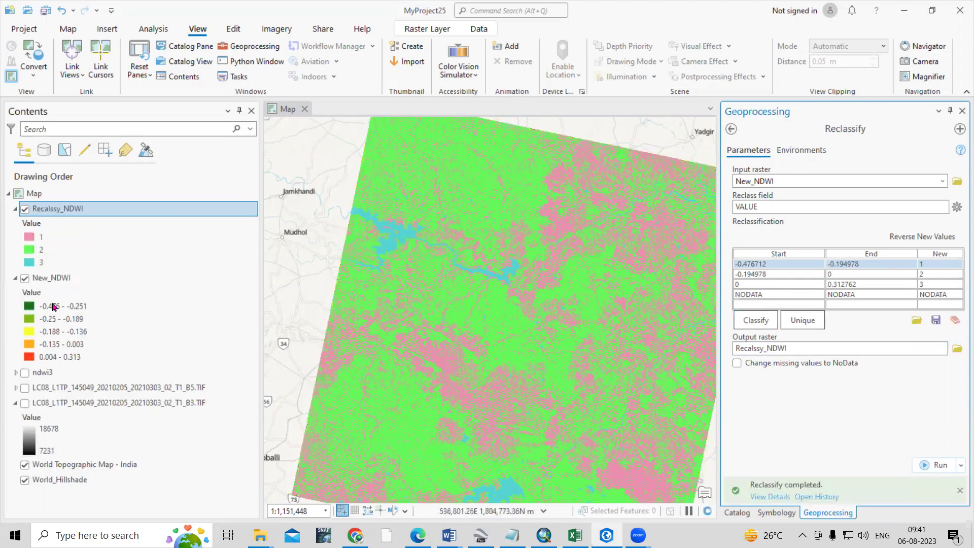
Step: Hide New_NDWI, collapse its legend, and inspect the water bodies in the reclassified raster
click(24, 280)
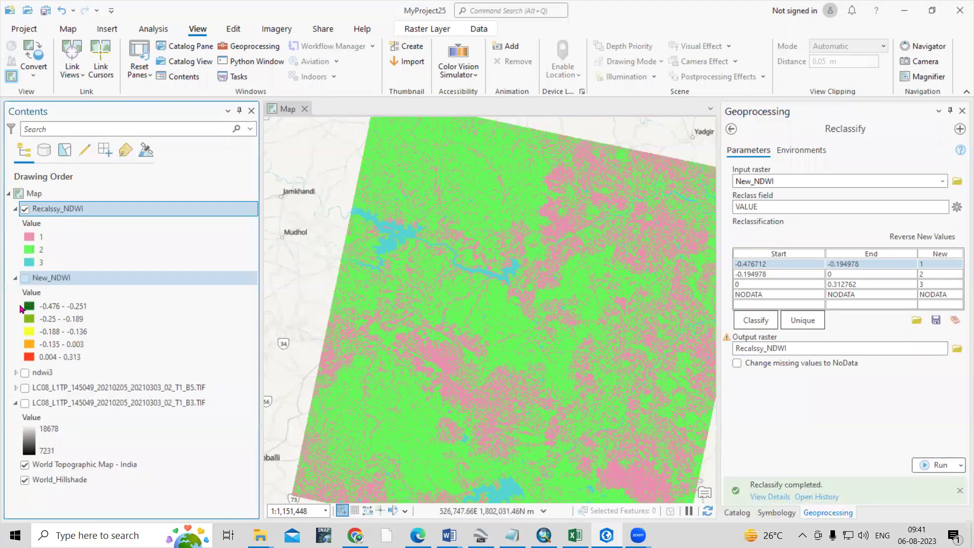
click(15, 278)
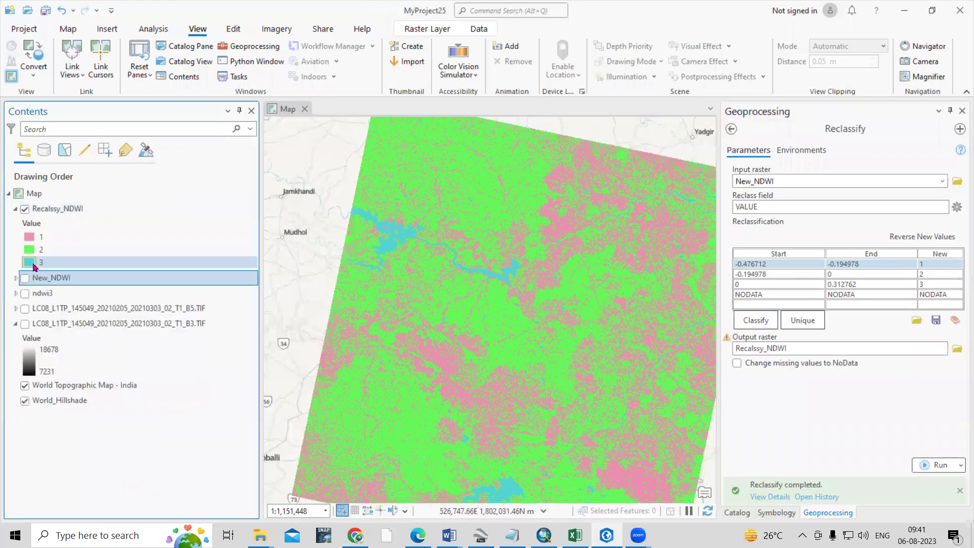
scroll(406, 235, up, 1)
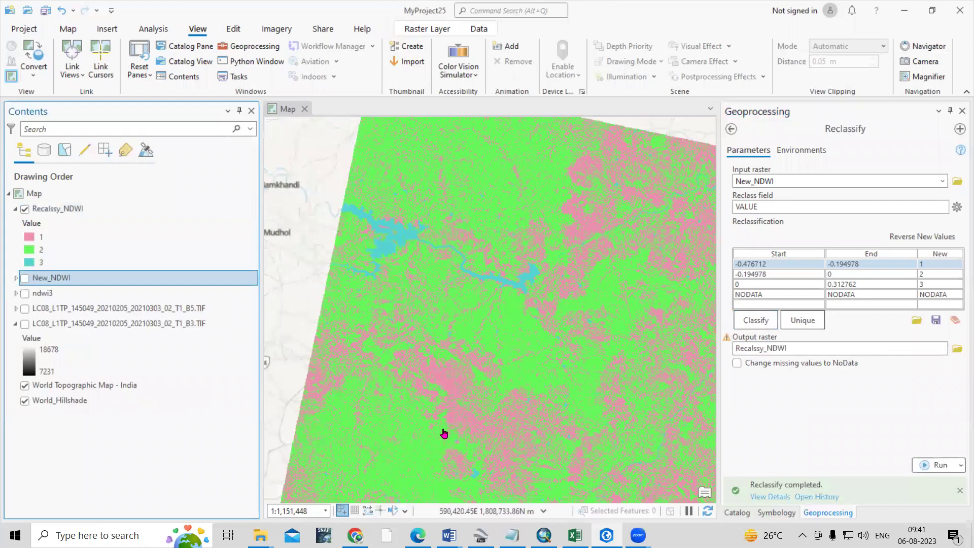
scroll(429, 421, up, 3)
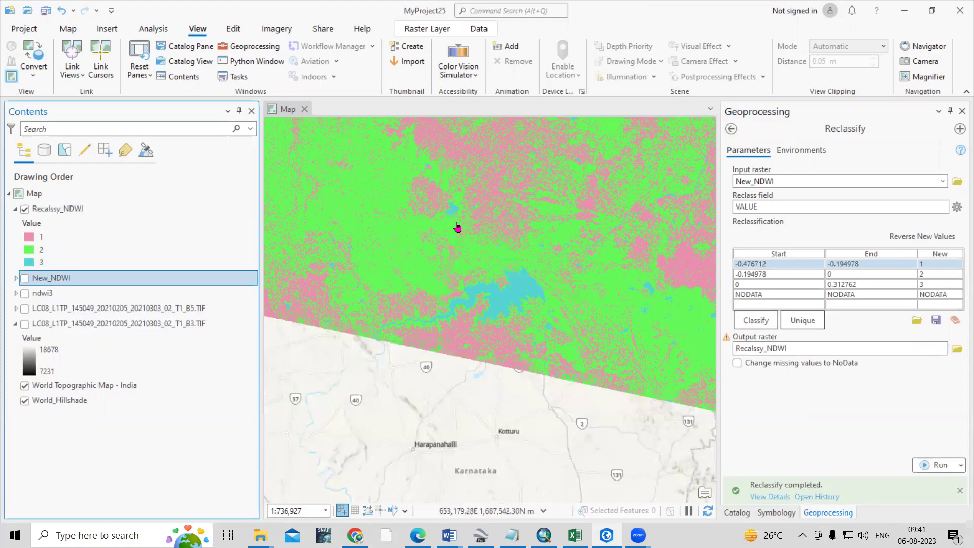
drag(378, 230, 373, 339)
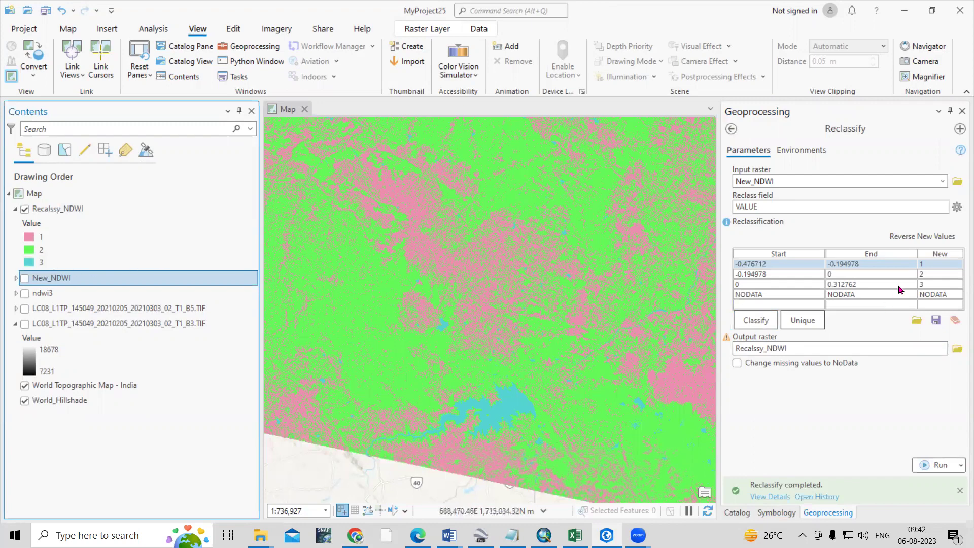
Step: Leave Reclassify and open the Raster to Polygon tool from the From Raster conversion tools
click(731, 129)
click(731, 128)
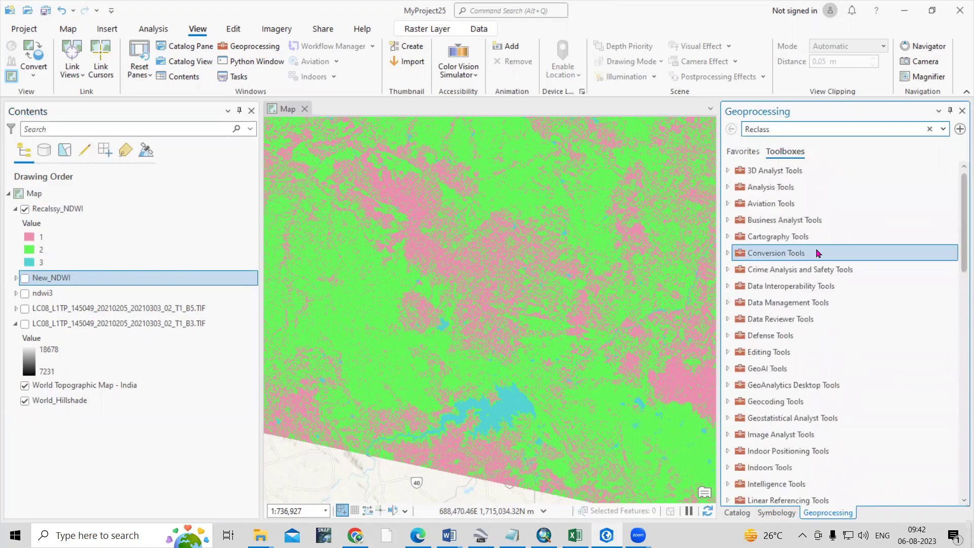
double_click(790, 256)
double_click(808, 260)
scroll(838, 302, down, 3)
double_click(812, 193)
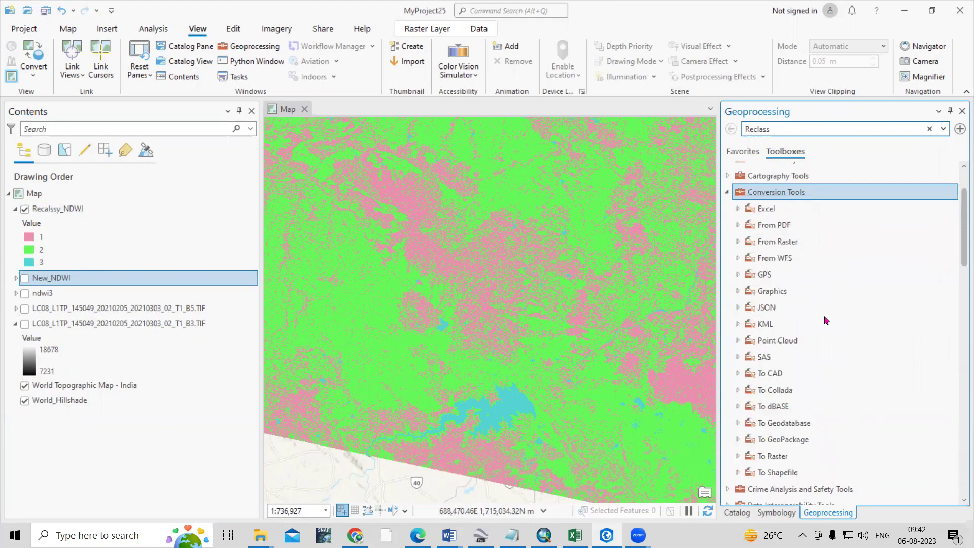
scroll(826, 320, down, 1)
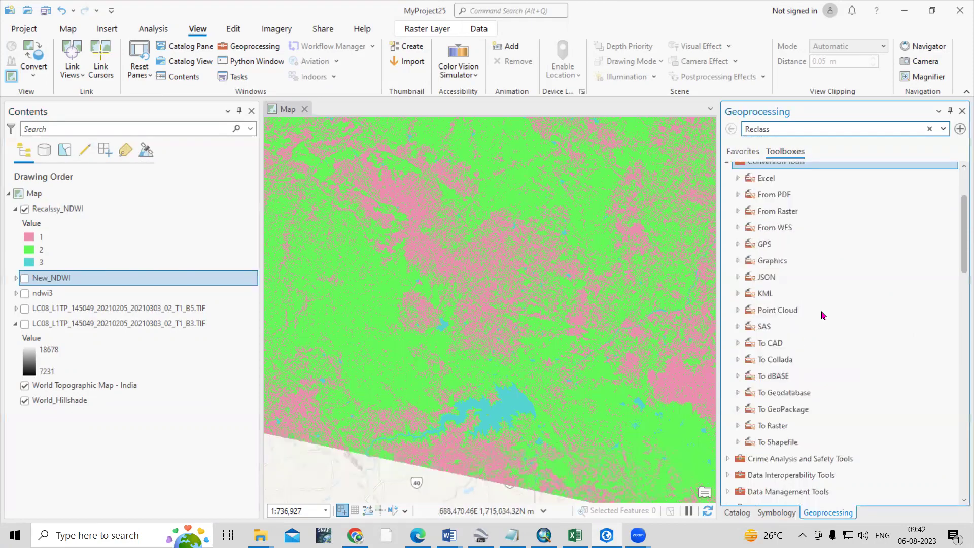
scroll(776, 275, up, 2)
double_click(782, 273)
click(813, 339)
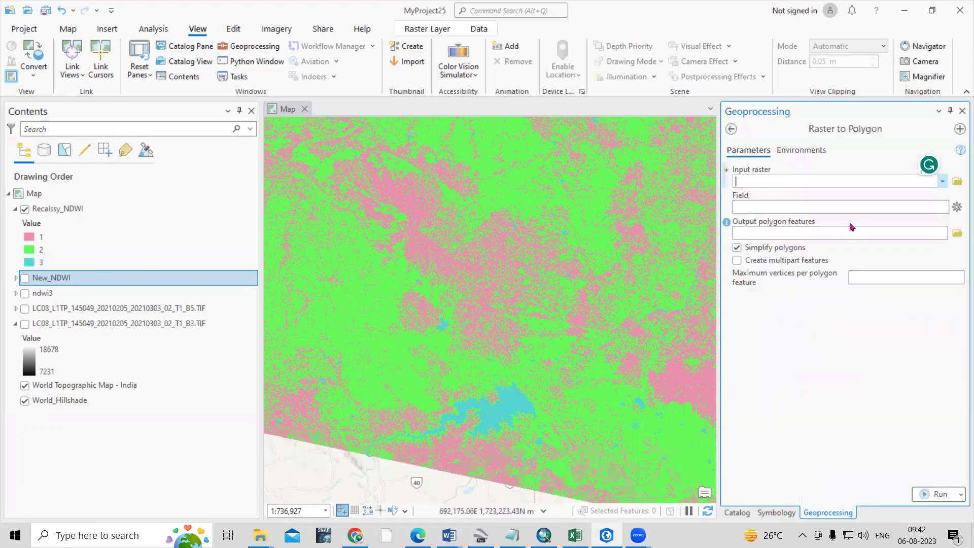
Step: Set Recalssy_NDWI as the input raster for Raster to Polygon and keep VALUE as the field
click(942, 183)
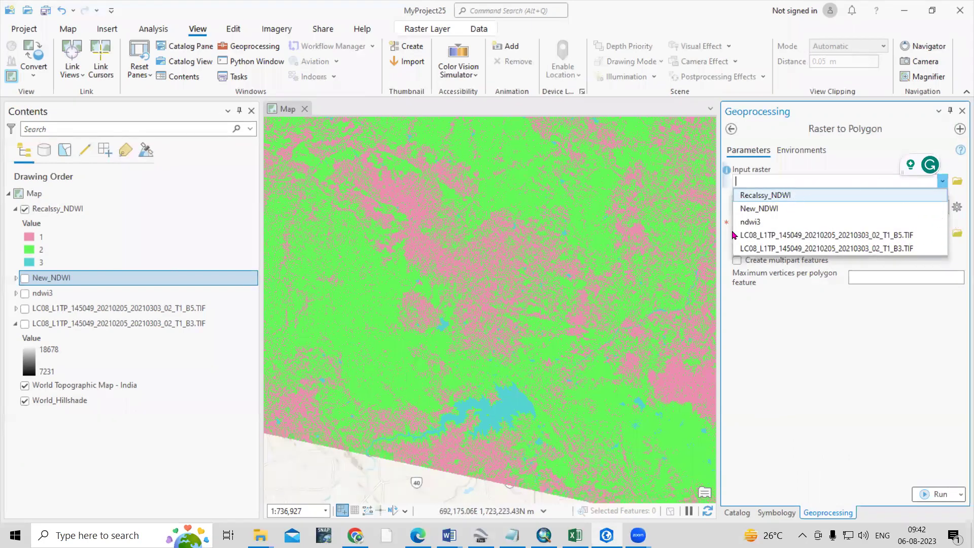
key(Return)
click(947, 207)
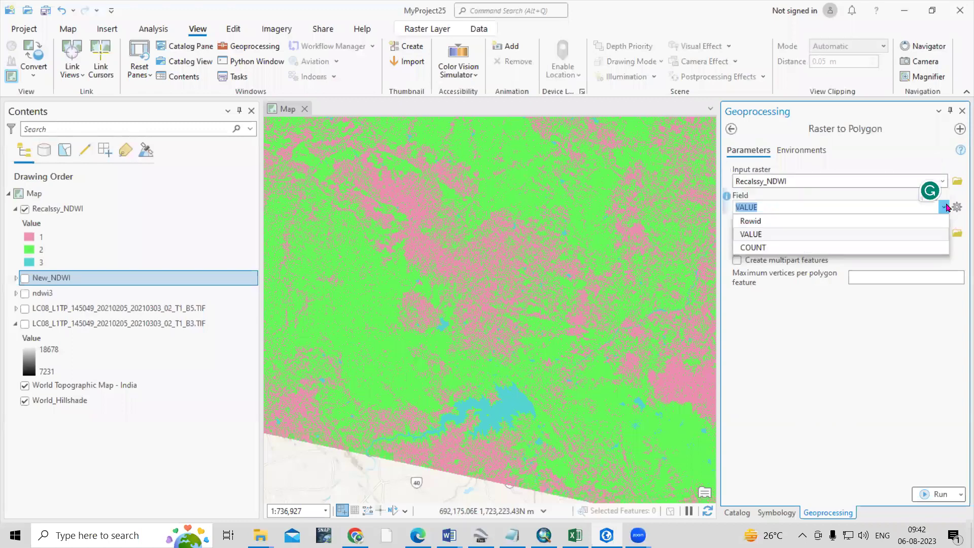
click(947, 207)
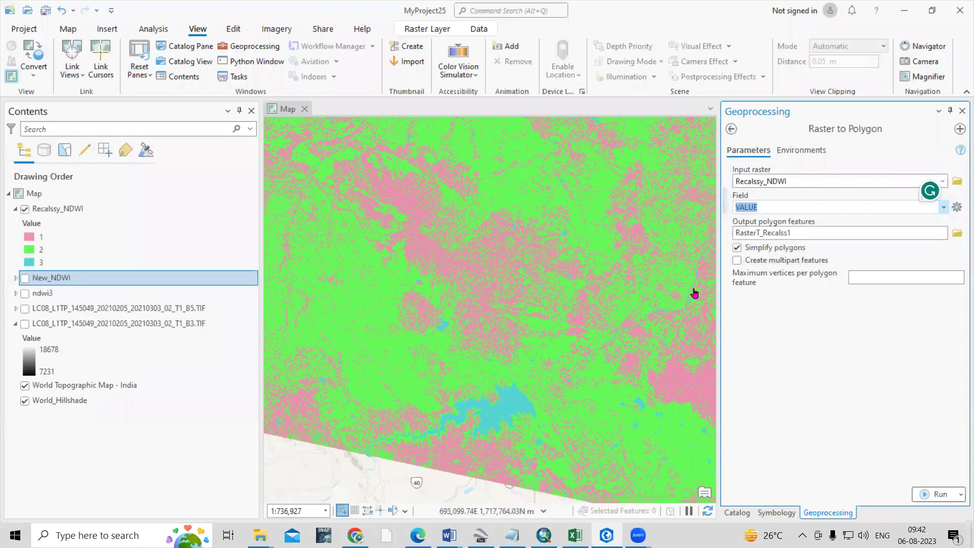
Step: Save the output polygon features as Ras_poly_NDWI in the NDWI folder and run Raster to Polygon
click(957, 235)
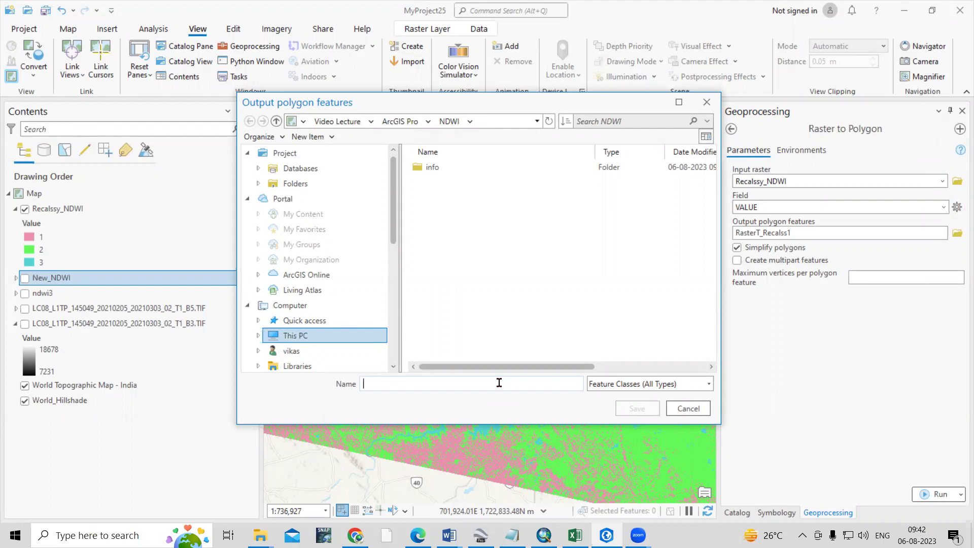
text(Ras_pol)
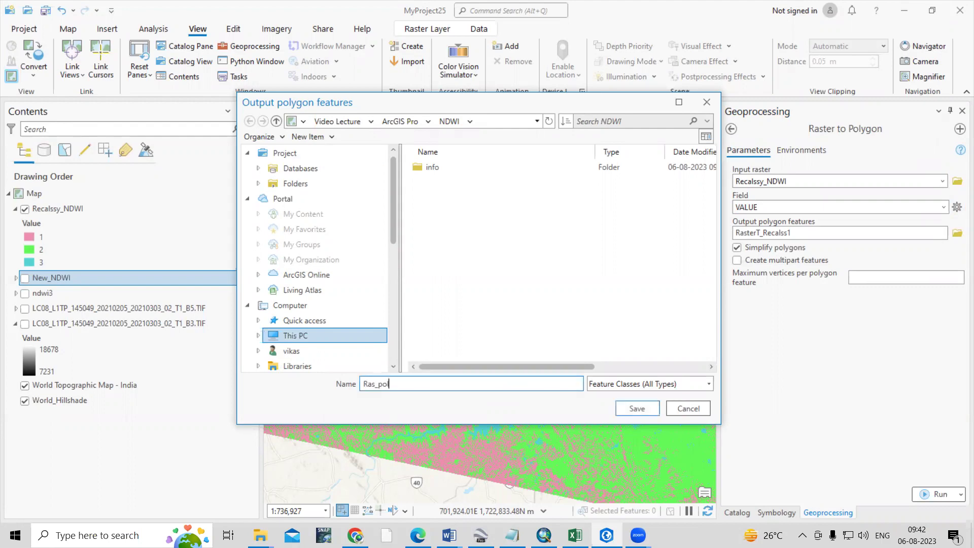
text(y_NDWI)
click(634, 409)
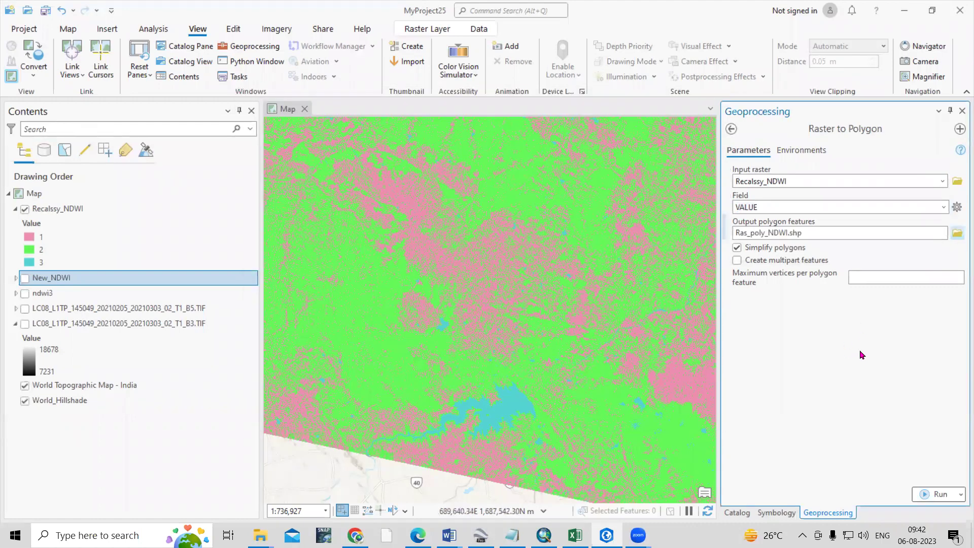
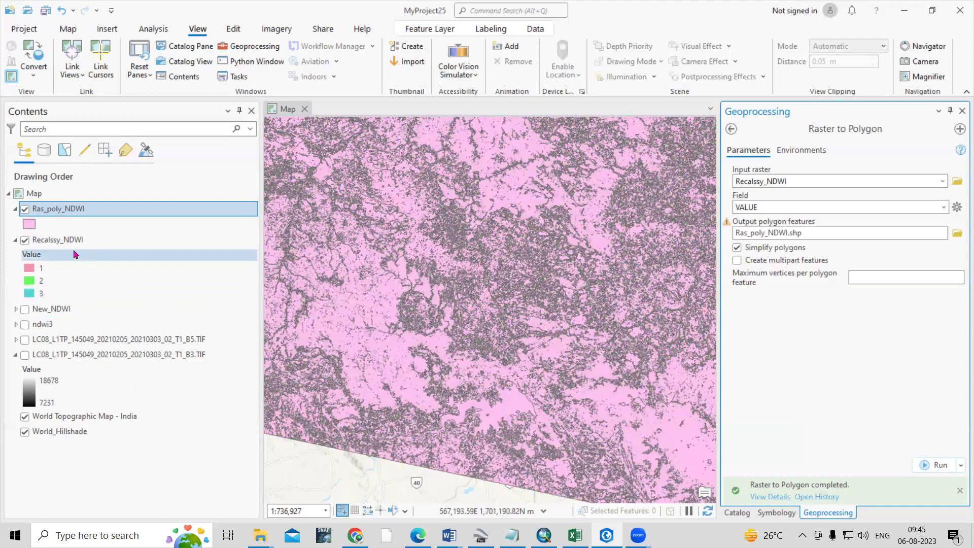
Step: Hide Recalssy_NDWI and review the gridcode values in the Ras_poly_NDWI attribute table, closing the table when done
click(25, 240)
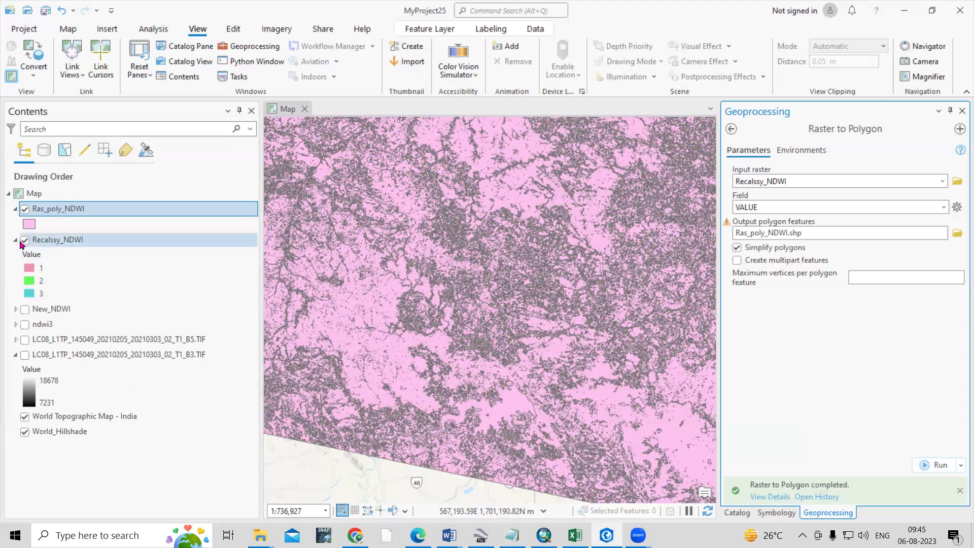
right_click(80, 215)
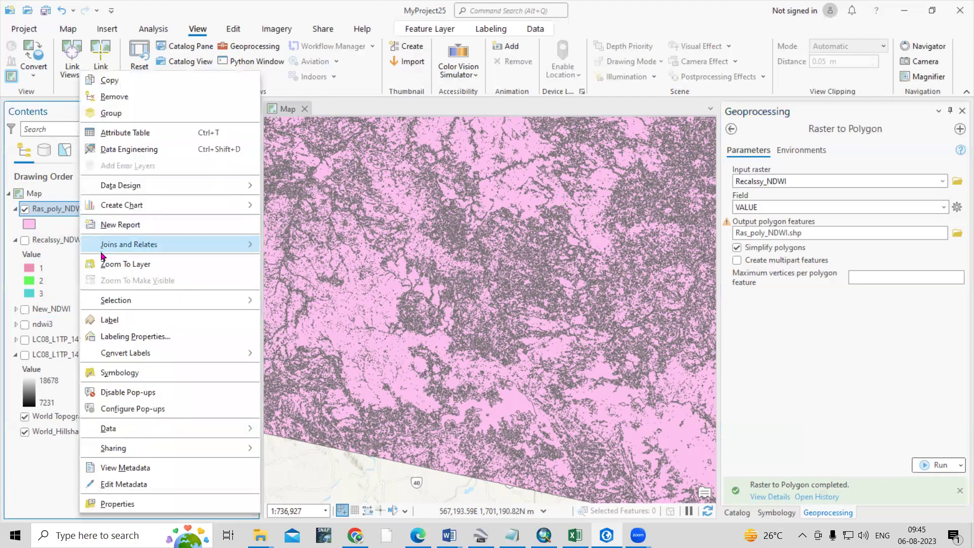
click(127, 132)
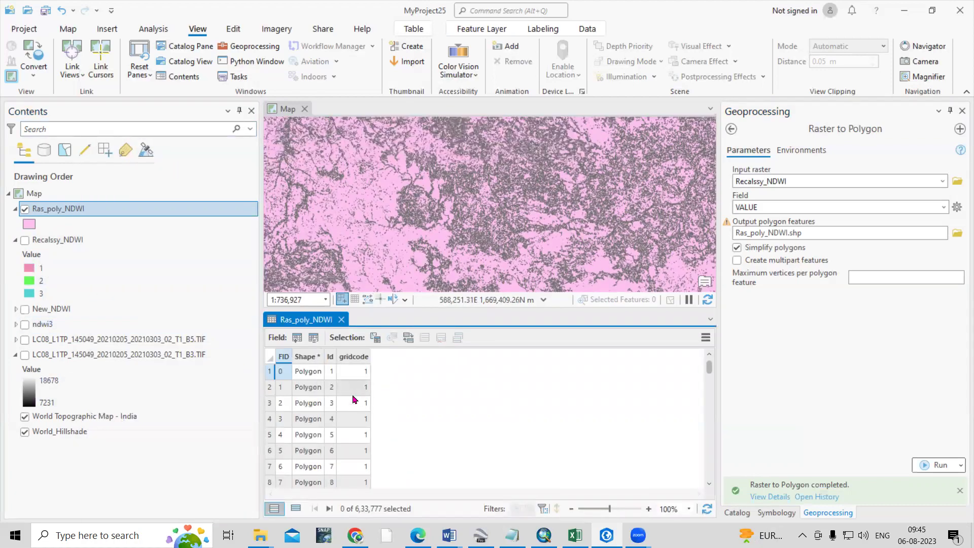
scroll(363, 395, down, 20)
scroll(369, 438, down, 20)
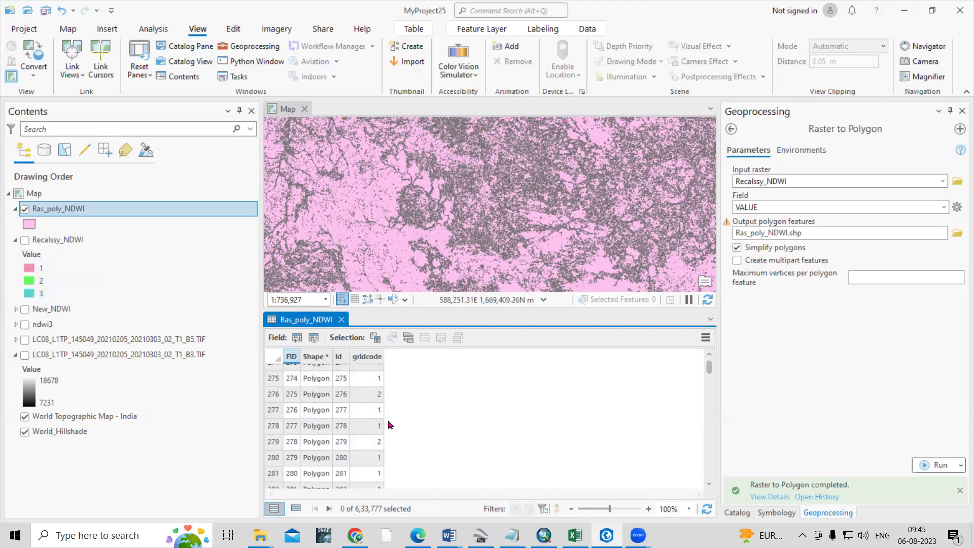
scroll(358, 424, down, 6)
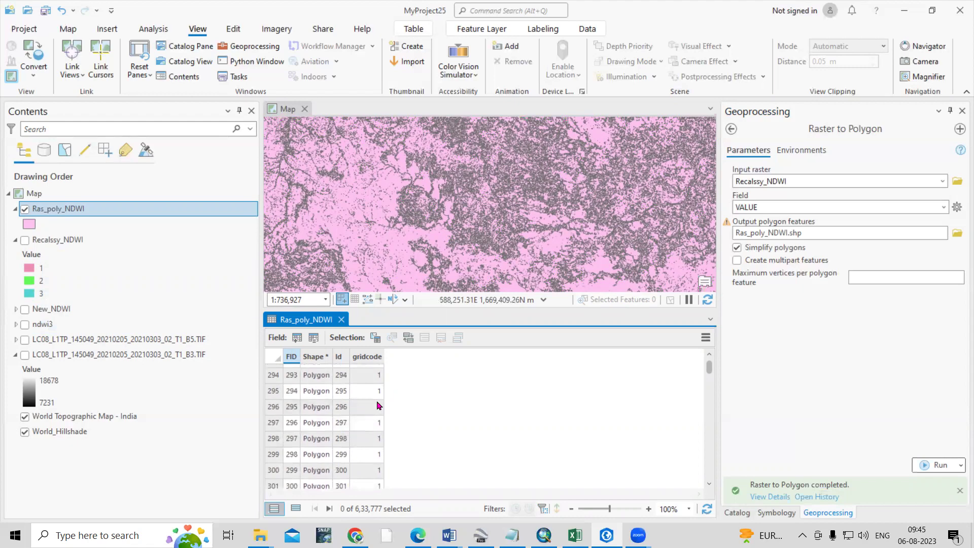
scroll(411, 449, down, 3)
click(342, 319)
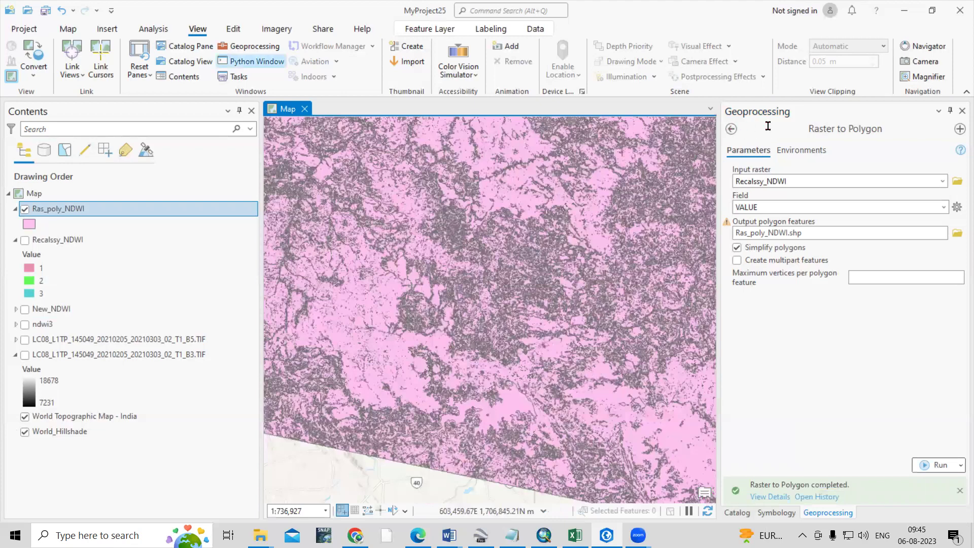
Step: Leave Raster to Polygon, search the geoprocessing tools for dissolve, and open the Dissolve tool from Data Management Tools
click(752, 125)
double_click(756, 129)
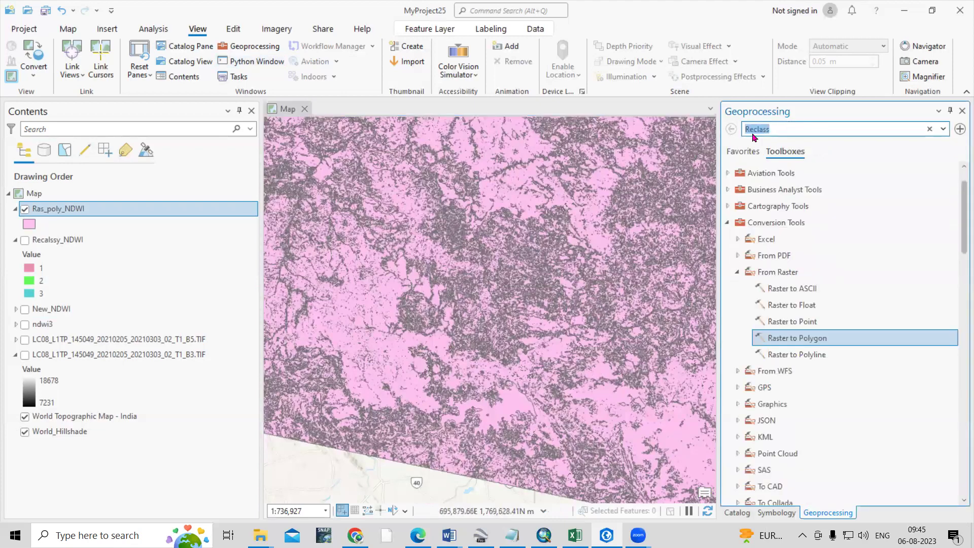
text(dissolve)
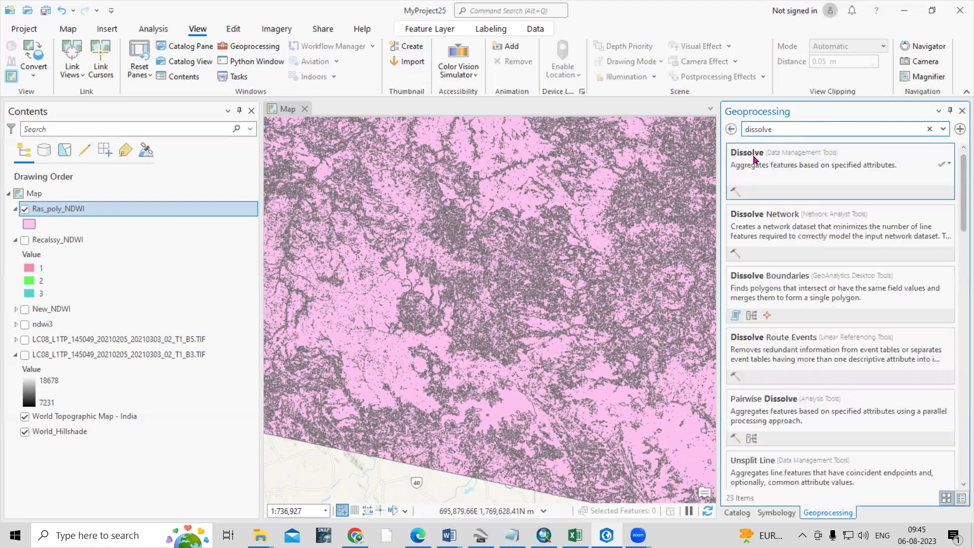
click(754, 160)
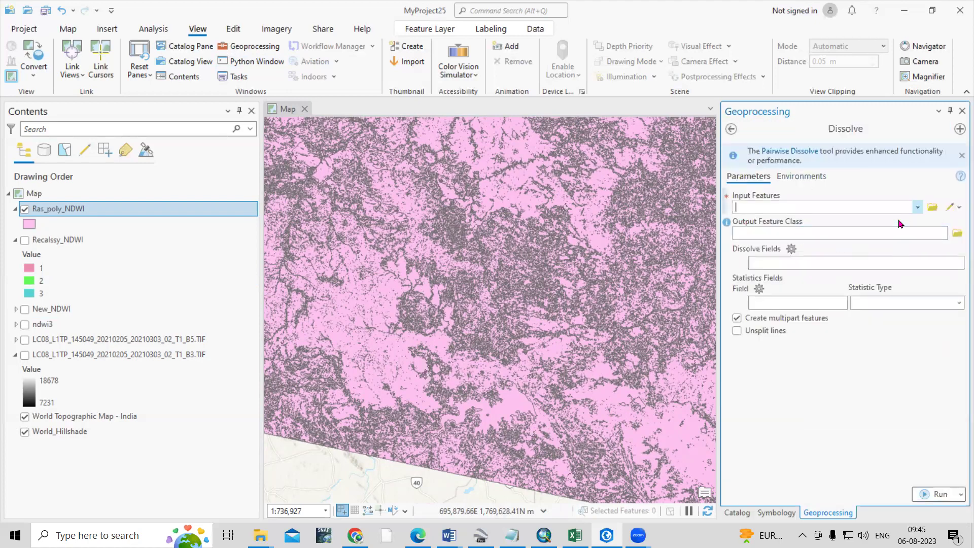
Step: Set Ras_poly_NDWI as the input features and save the output feature class as Dissolve.shp in the NDWI folder
click(918, 209)
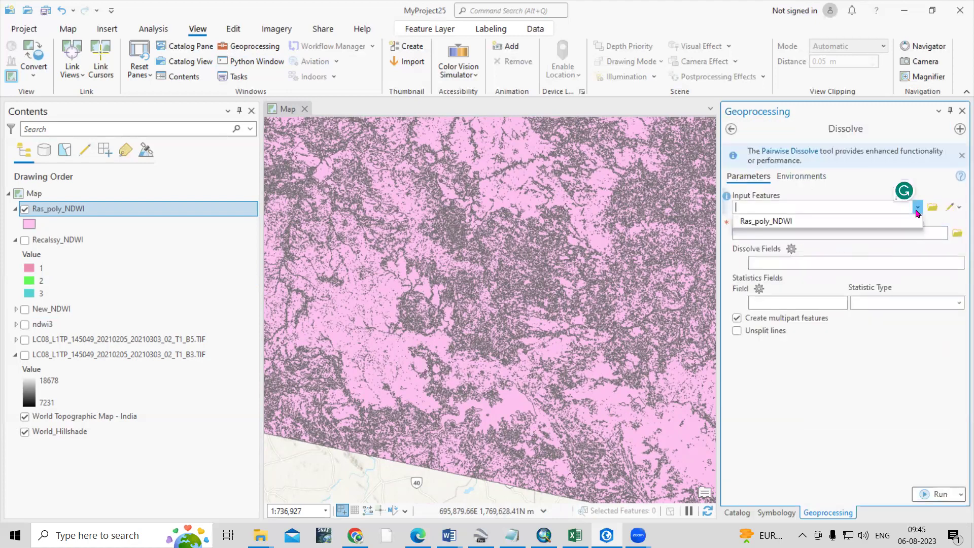
click(810, 226)
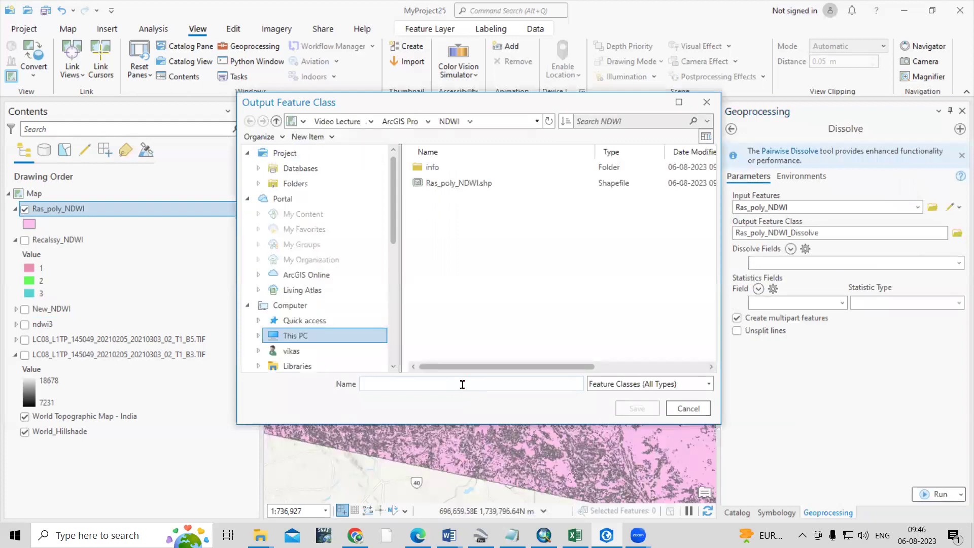
text(Dissol)
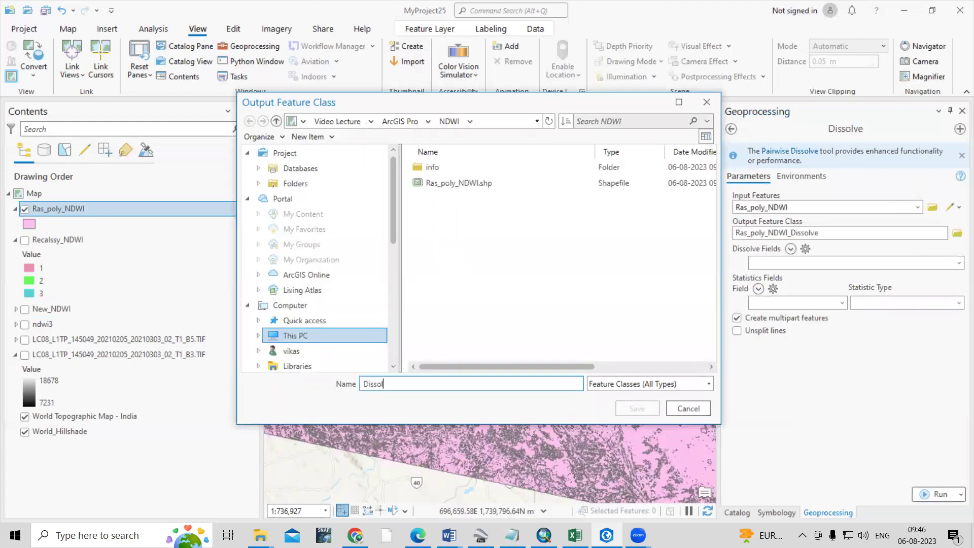
click(638, 408)
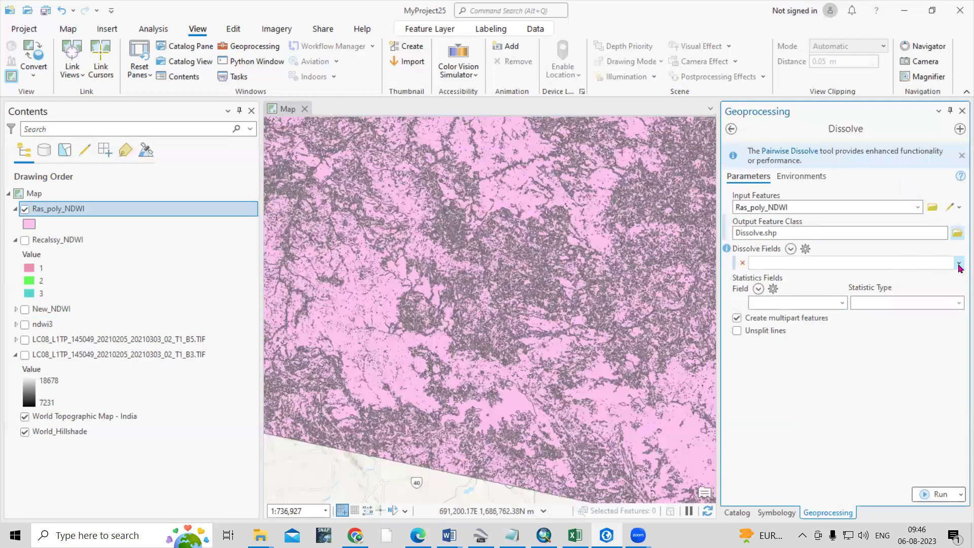
Step: Choose gridcode as the dissolve field and run Dissolve with multipart features allowed
click(959, 264)
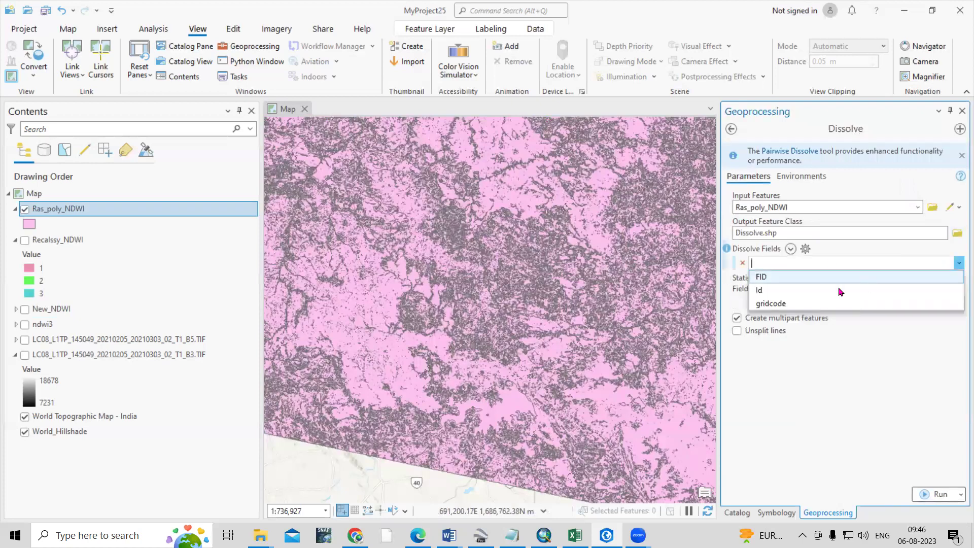
click(792, 304)
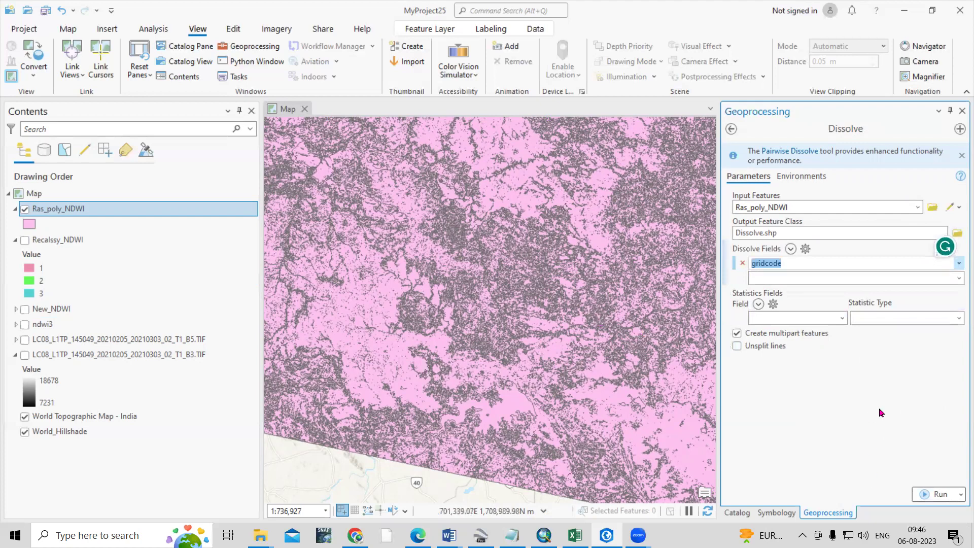
click(940, 495)
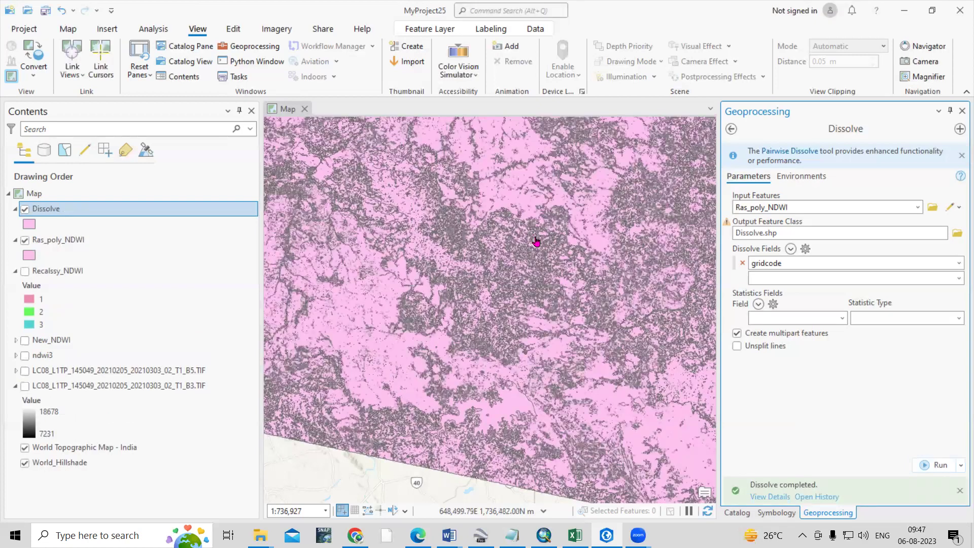
Step: Hide Ras_poly_NDWI and review the records in the Dissolve layer's attribute table, closing the table when done
click(25, 241)
click(25, 241)
right_click(80, 210)
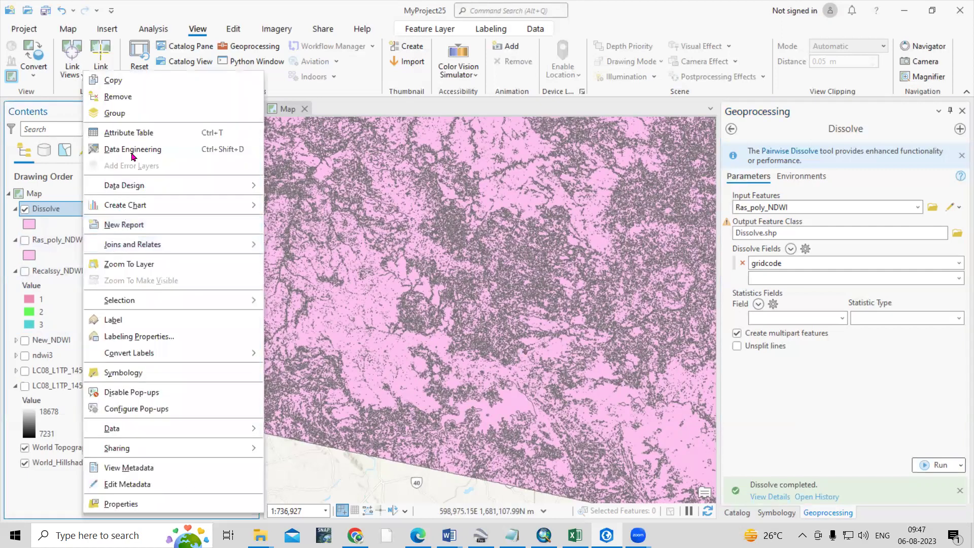
click(146, 135)
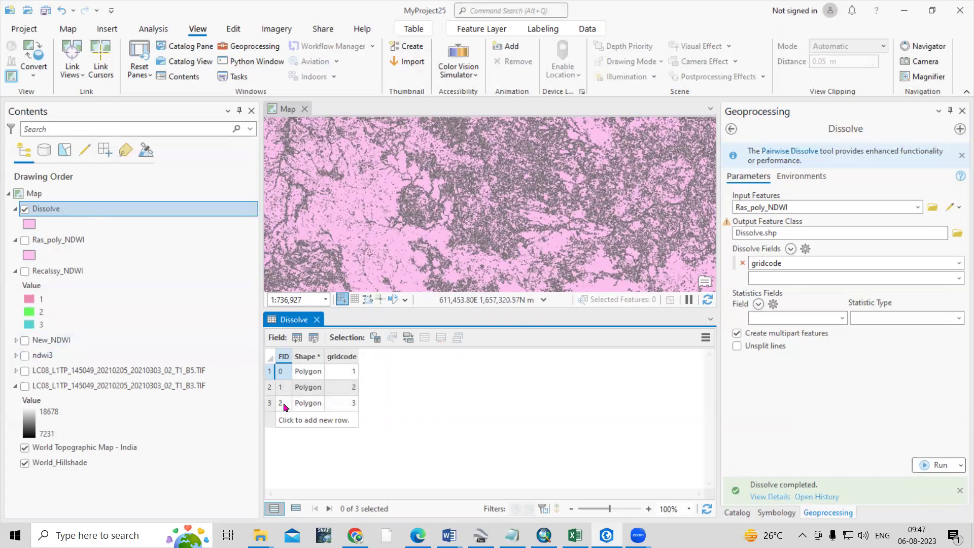
click(317, 319)
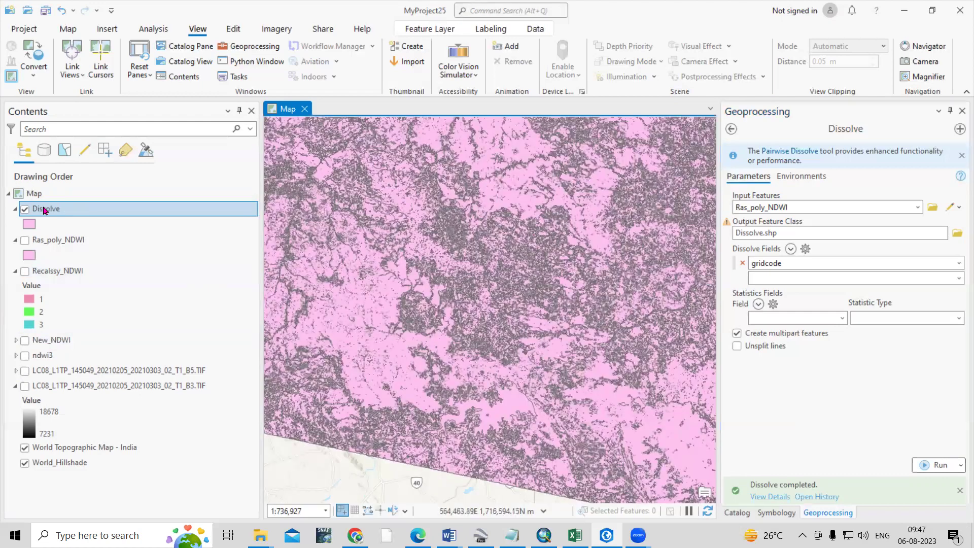
Step: Open the symbology settings of the Dissolve layer
right_click(45, 208)
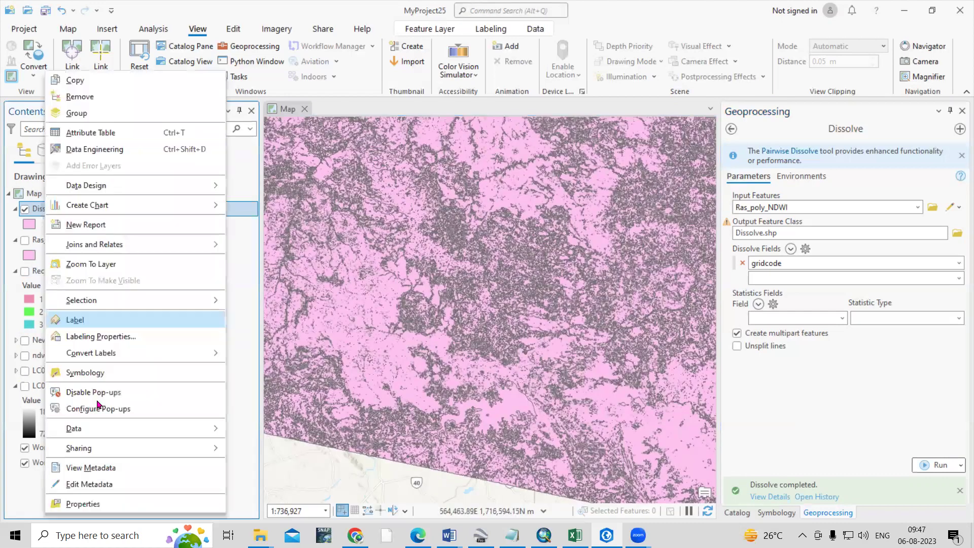
click(102, 374)
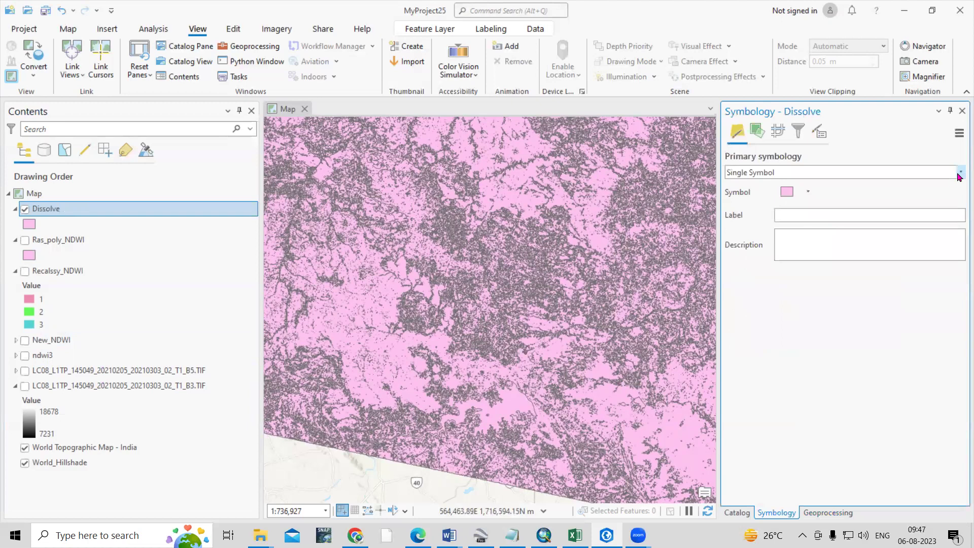
Step: Try symbolizing the Dissolve layer with Unique Values based on the gridcode field
click(852, 173)
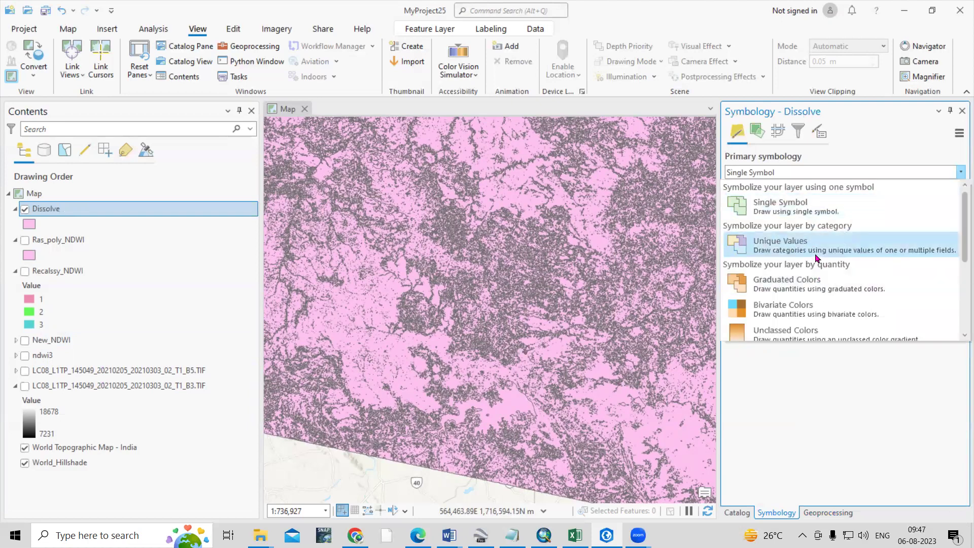
click(817, 254)
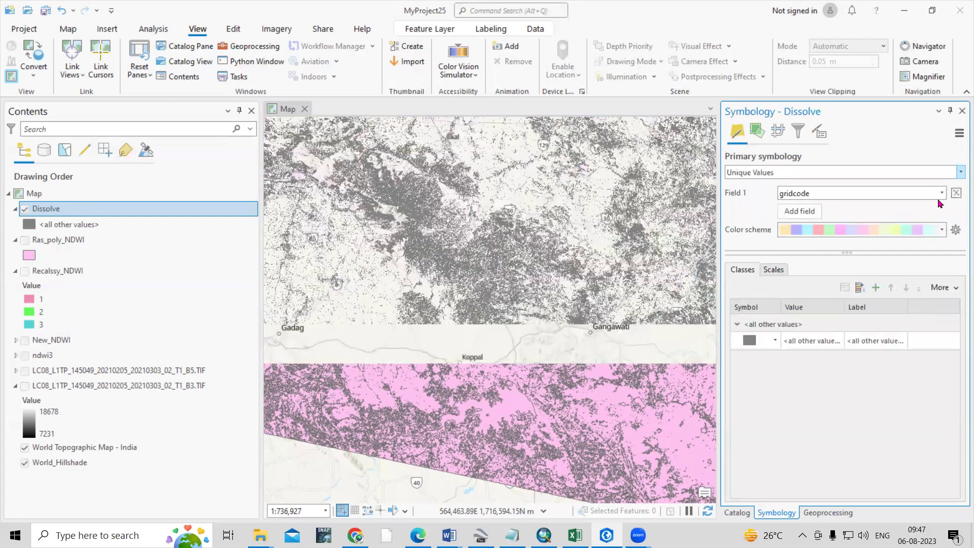
click(942, 193)
click(868, 211)
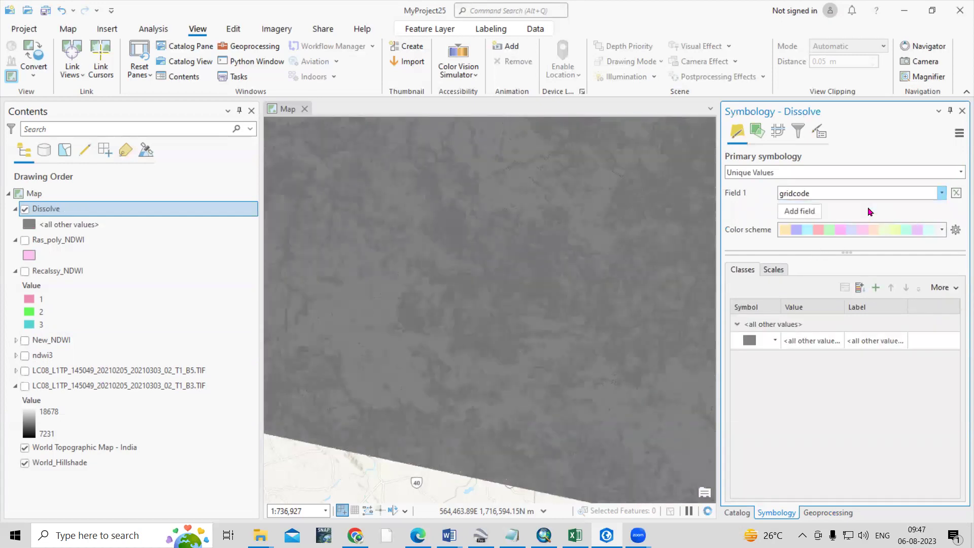
Step: Symbolize the Dissolve layer with Graduated Colors on gridcode, using the purple-to-teal-to-yellow color scheme
click(960, 172)
scroll(827, 295, down, 2)
scroll(826, 290, up, 3)
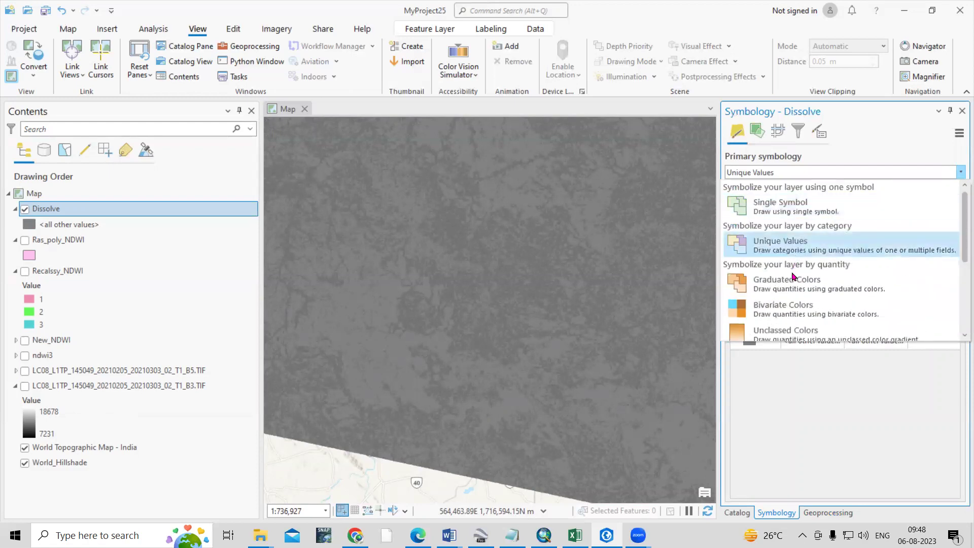
click(793, 280)
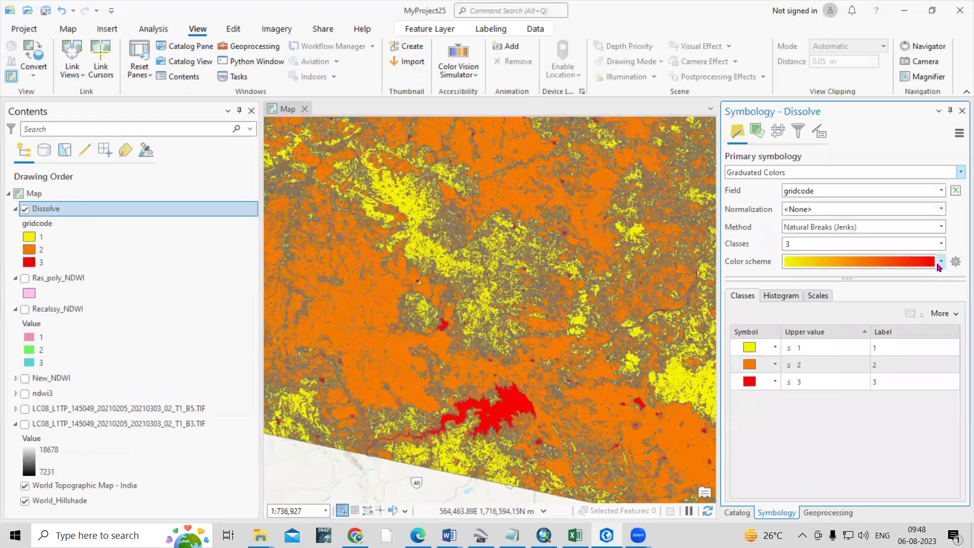
click(862, 357)
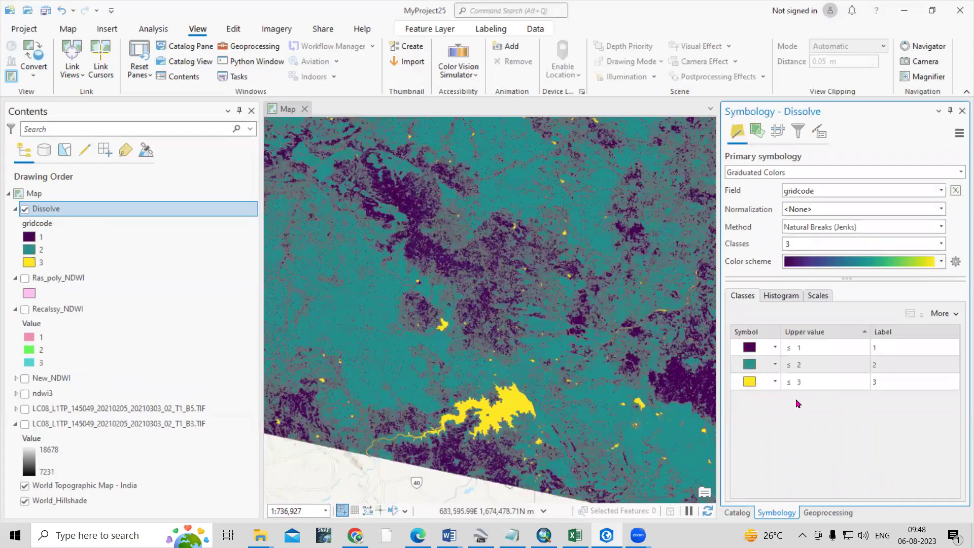
Step: View the whole scene's dissolved classes on the map and open the Dissolve layer's attribute table
scroll(515, 427, up, 3)
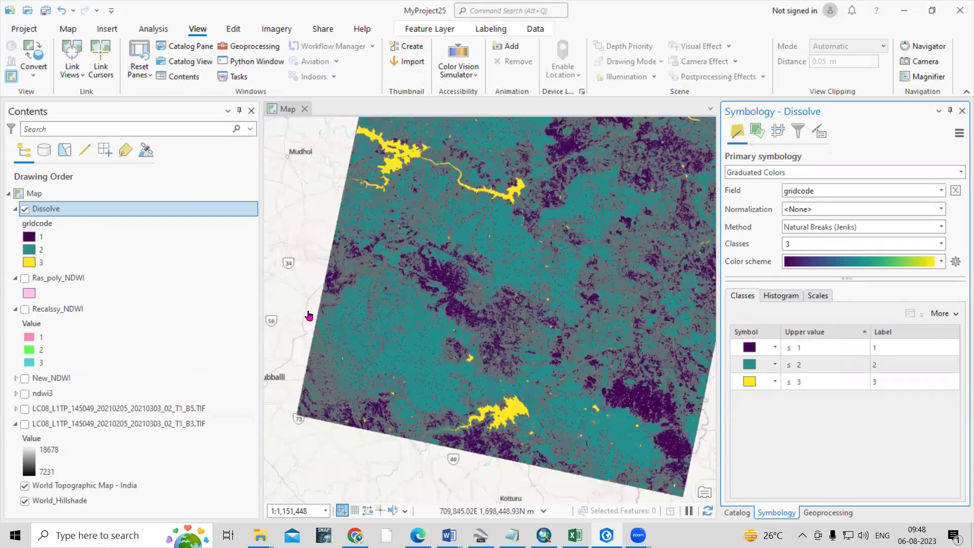
click(73, 213)
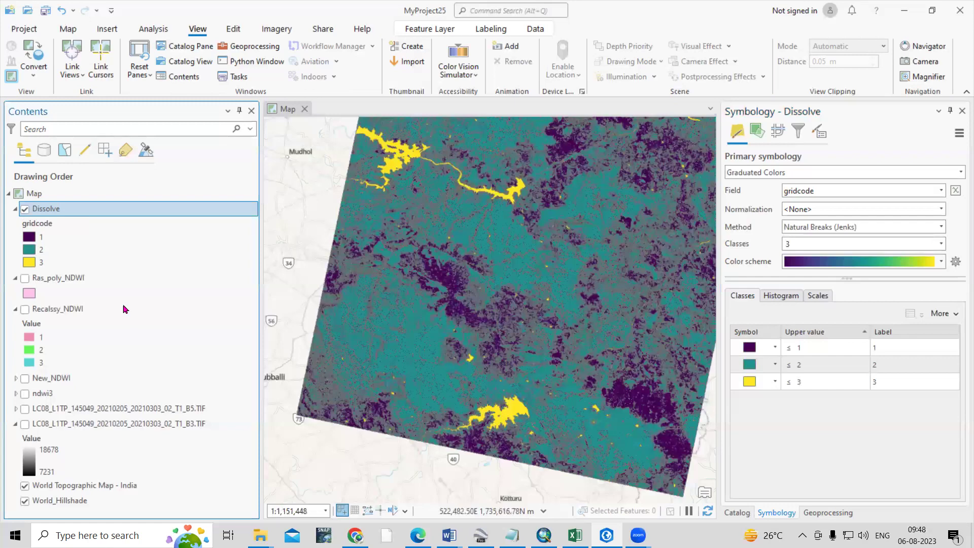
key(shift+F10)
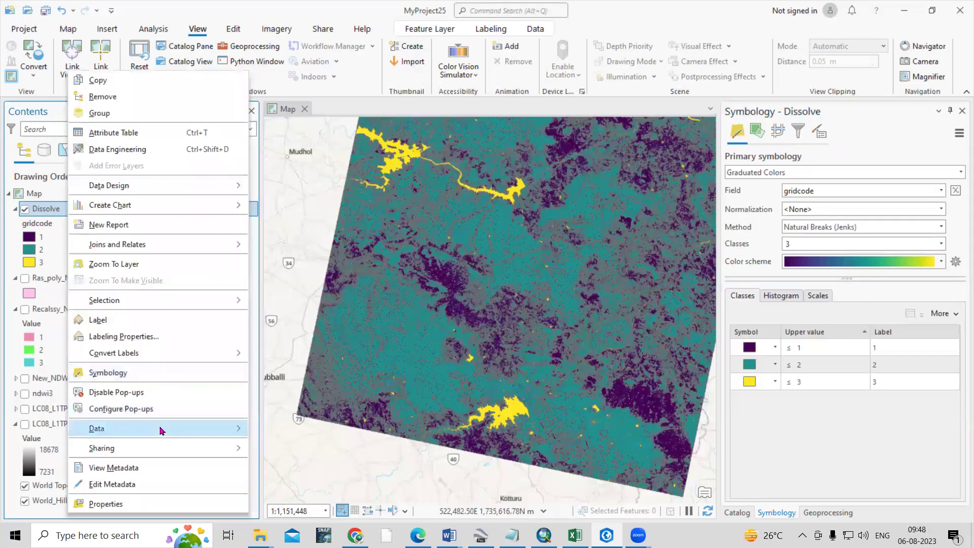
click(126, 132)
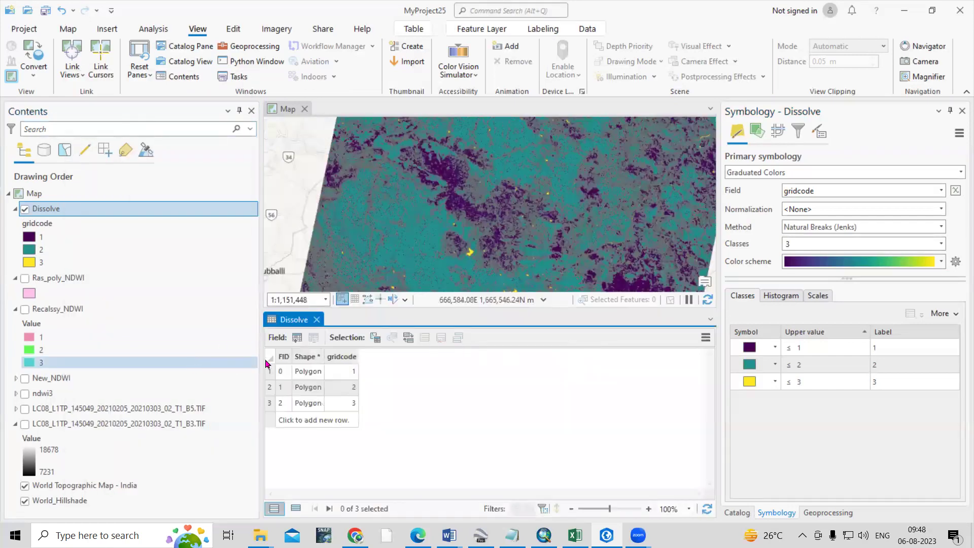
Step: Delete the polygon with gridcode 1 from the Dissolve layer's attribute table
click(270, 374)
right_click(270, 375)
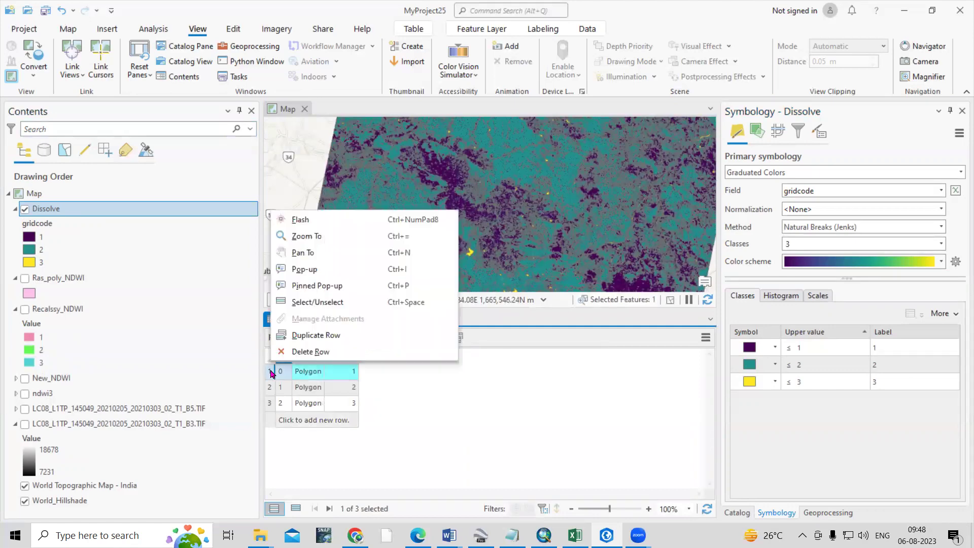
click(299, 353)
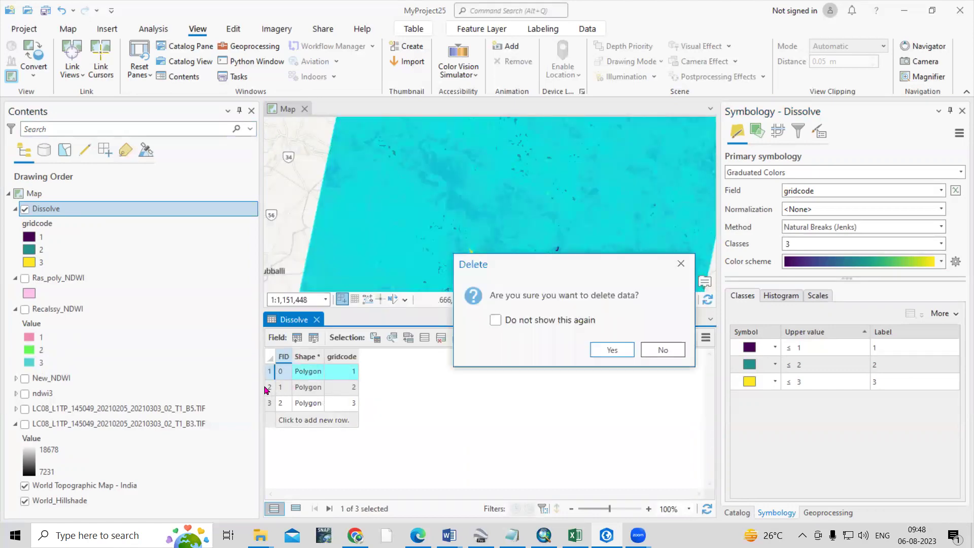
click(610, 349)
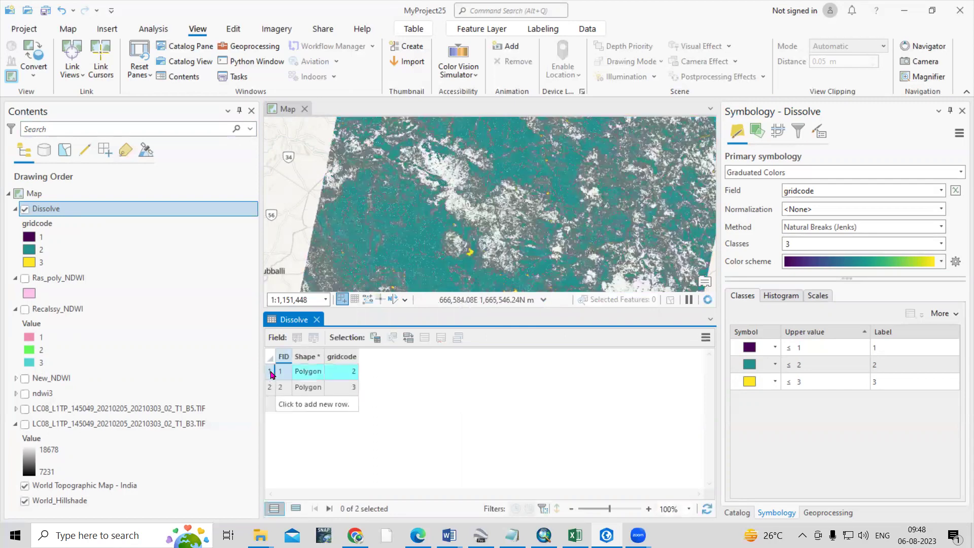
Step: Delete the polygon with gridcode 2 from the Dissolve layer and close its attribute table
click(270, 375)
right_click(270, 376)
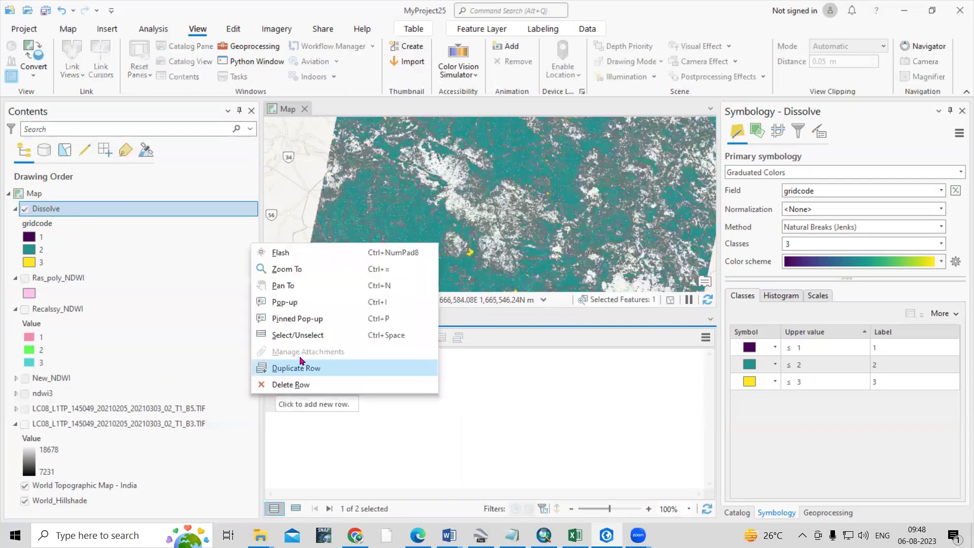
click(302, 383)
click(612, 349)
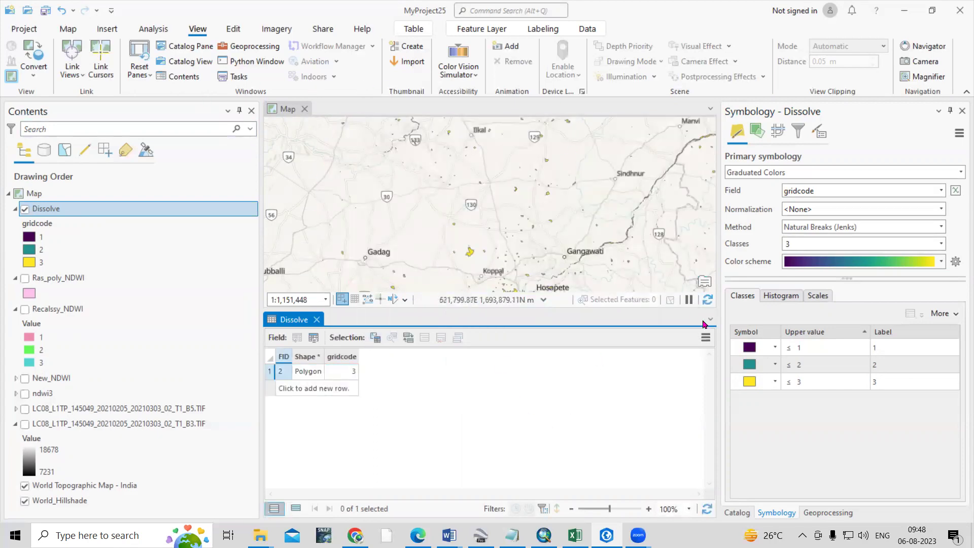
click(317, 319)
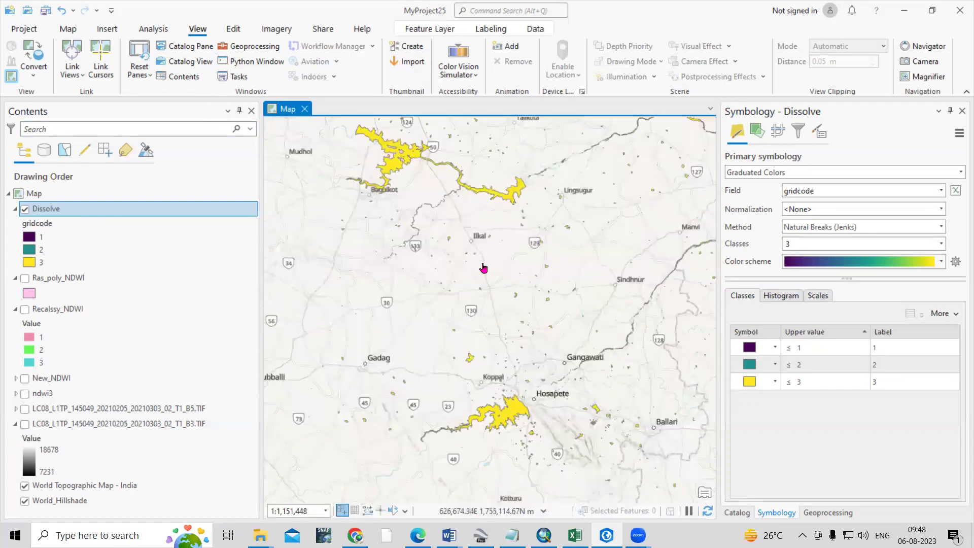
Step: Compare the remaining class 3 polygons around Hosapete with the basemap by switching the Dissolve layer off and on
scroll(483, 268, down, 3)
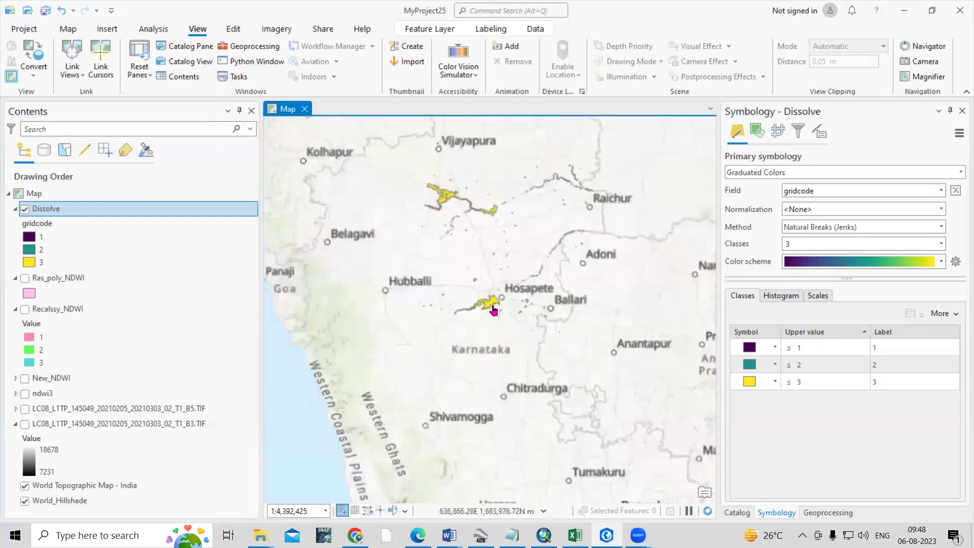
scroll(474, 348, up, 5)
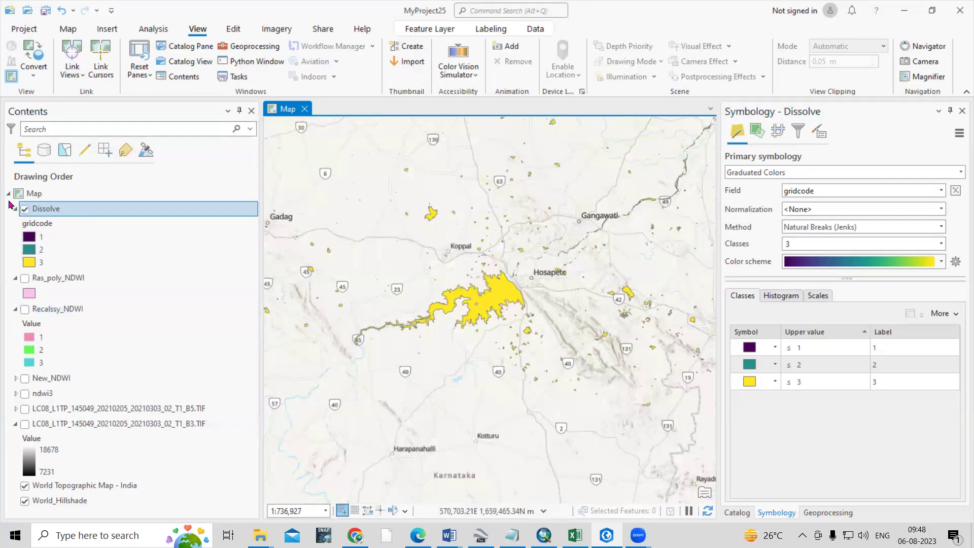
click(25, 210)
click(25, 210)
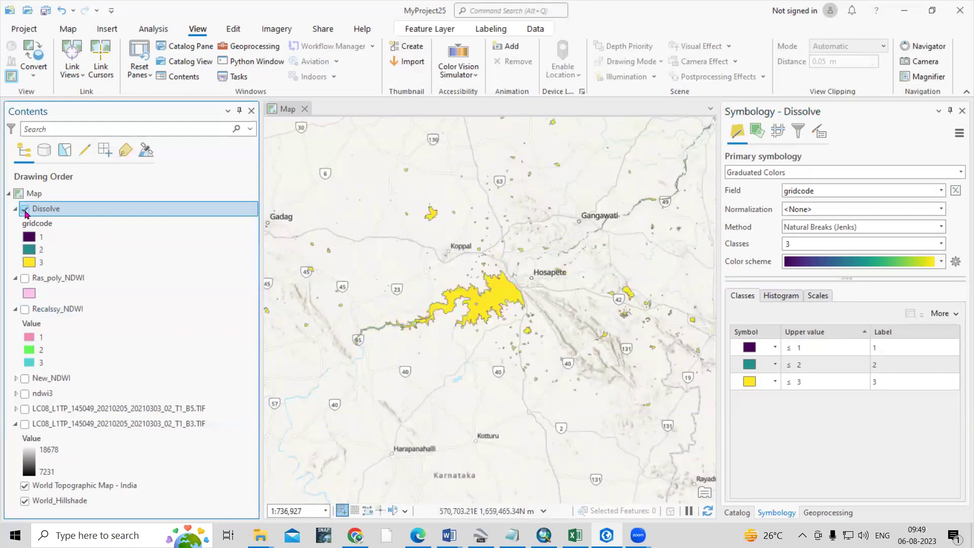
click(25, 211)
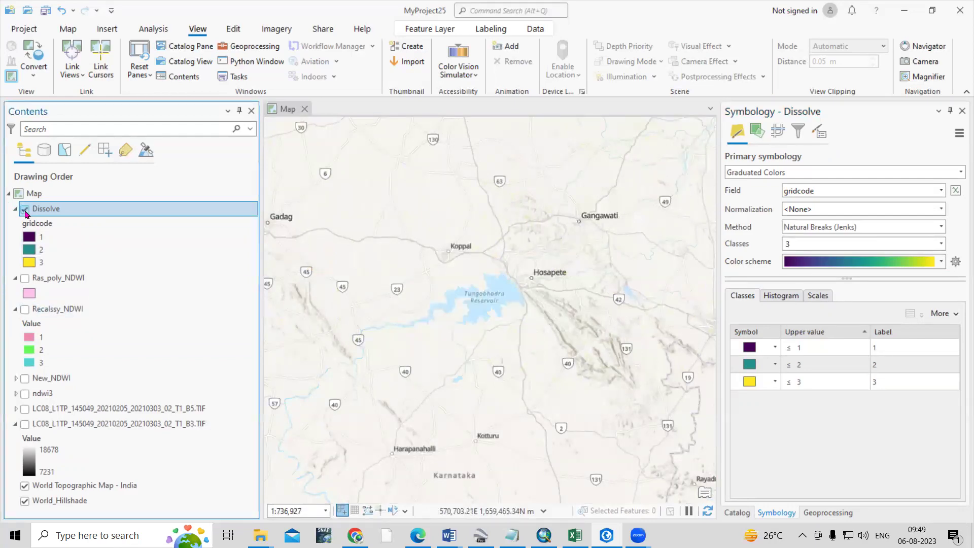
Step: Examine the class 3 polygons near Bagalkot and across the surrounding region
scroll(391, 305, down, 3)
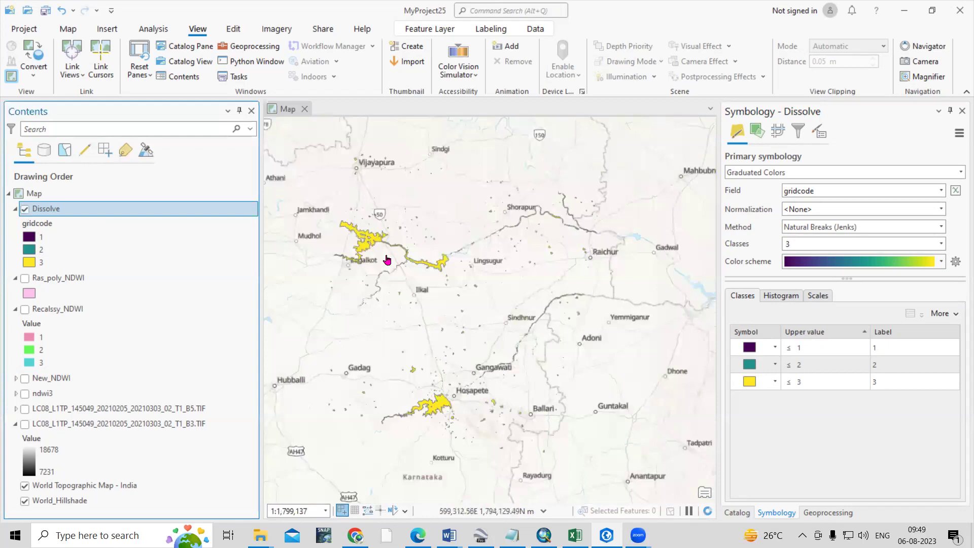
scroll(387, 260, up, 3)
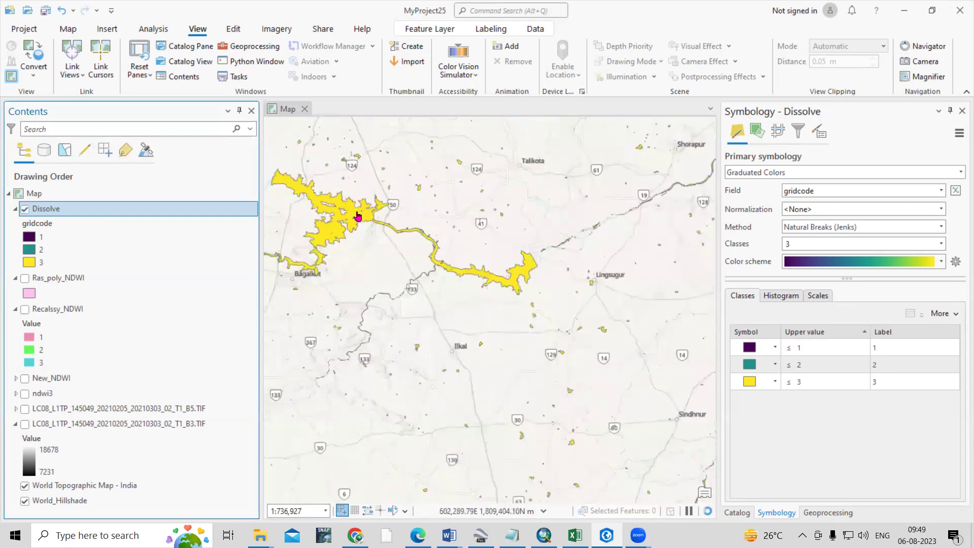
scroll(412, 217, down, 3)
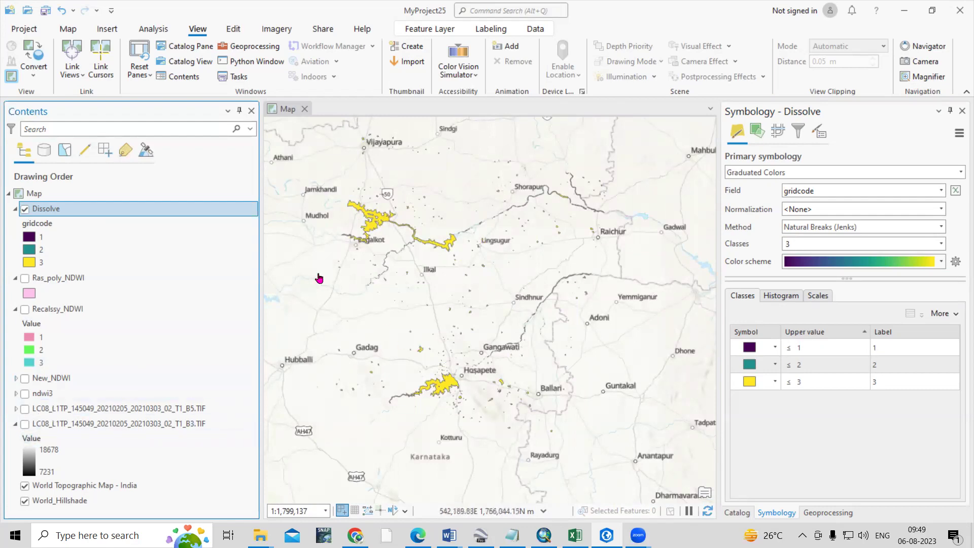
scroll(319, 276, up, 2)
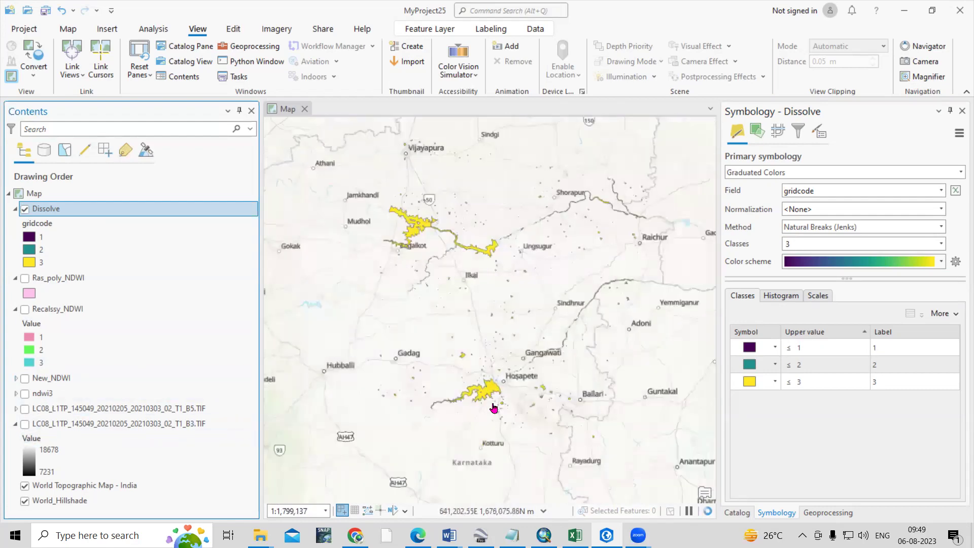
Step: Compare the reservoir and the small polygons south of Hosapete with the basemap, toggling the Dissolve layer's visibility
scroll(496, 411, up, 5)
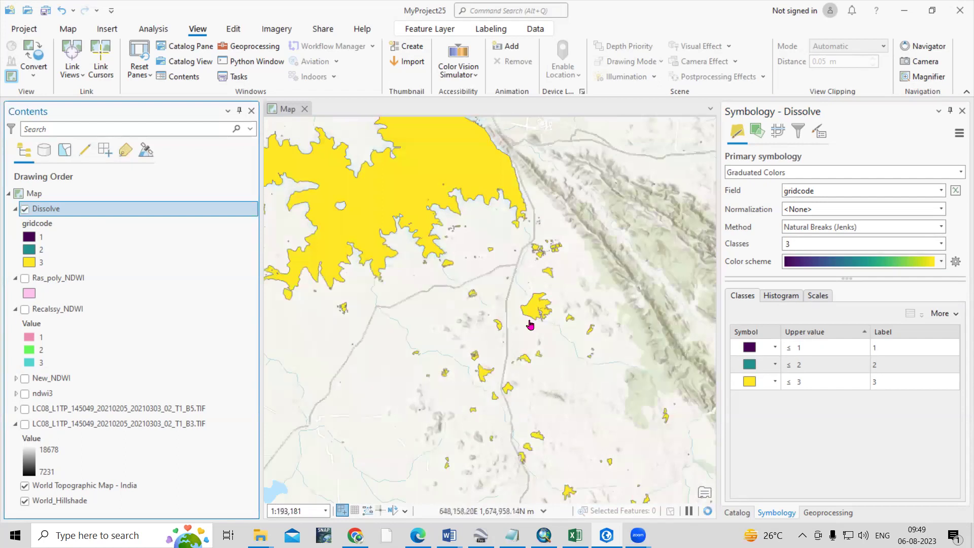
click(26, 209)
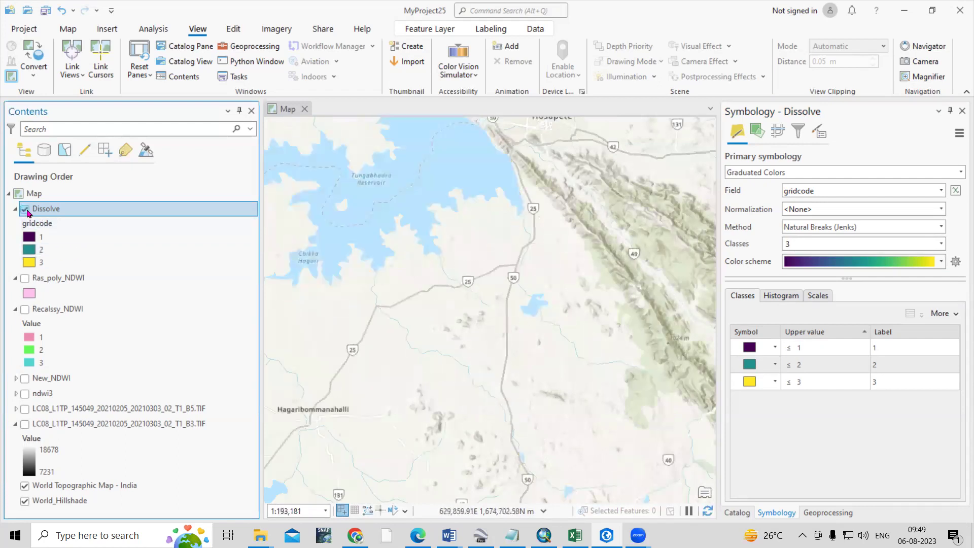
click(26, 210)
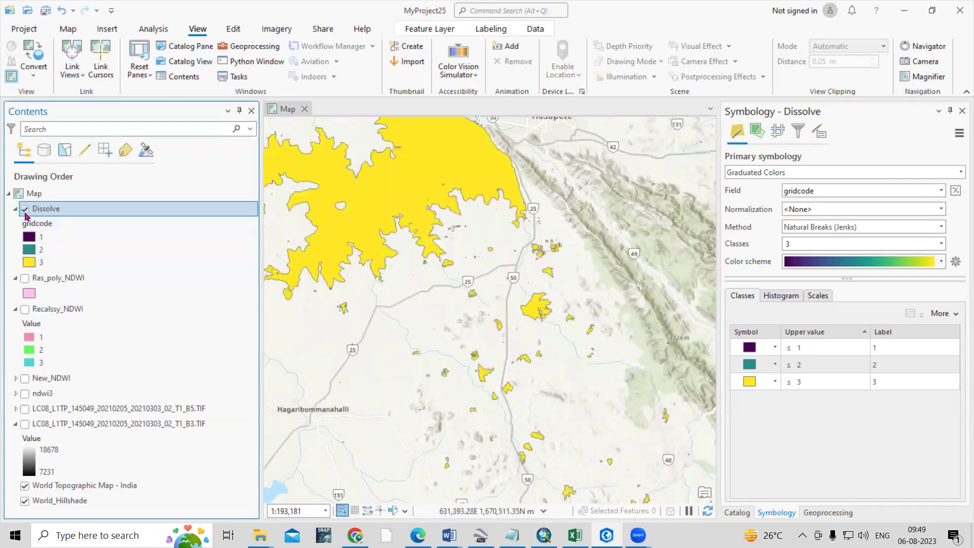
click(26, 212)
click(25, 212)
click(25, 212)
click(25, 213)
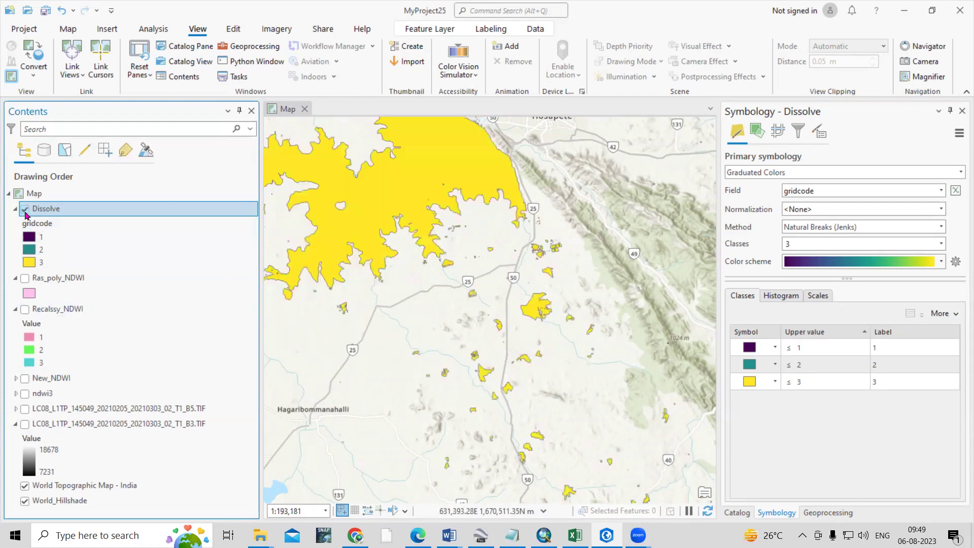
Step: Check the isolated polygon northwest of Koppal against the basemap by hiding and showing the Dissolve layer
scroll(623, 438, down, 5)
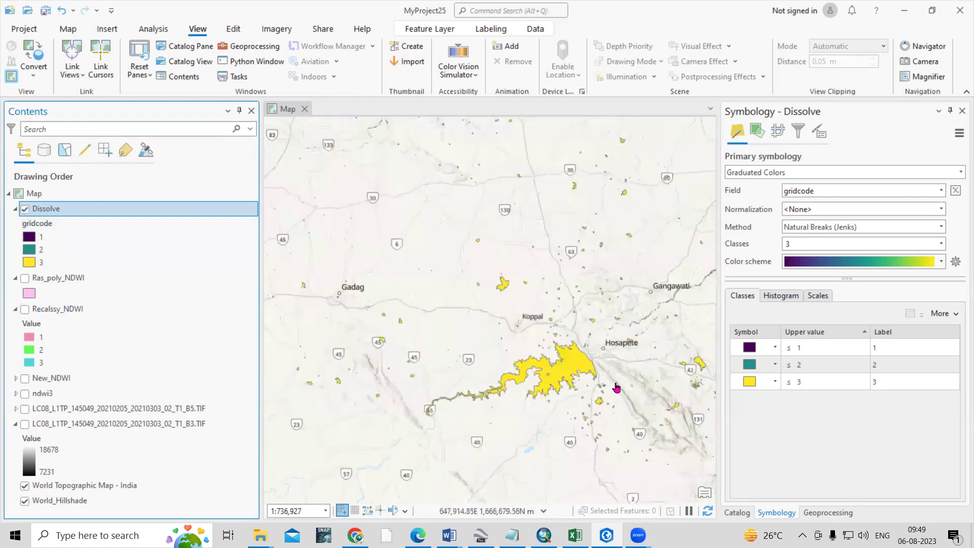
scroll(507, 292, up, 8)
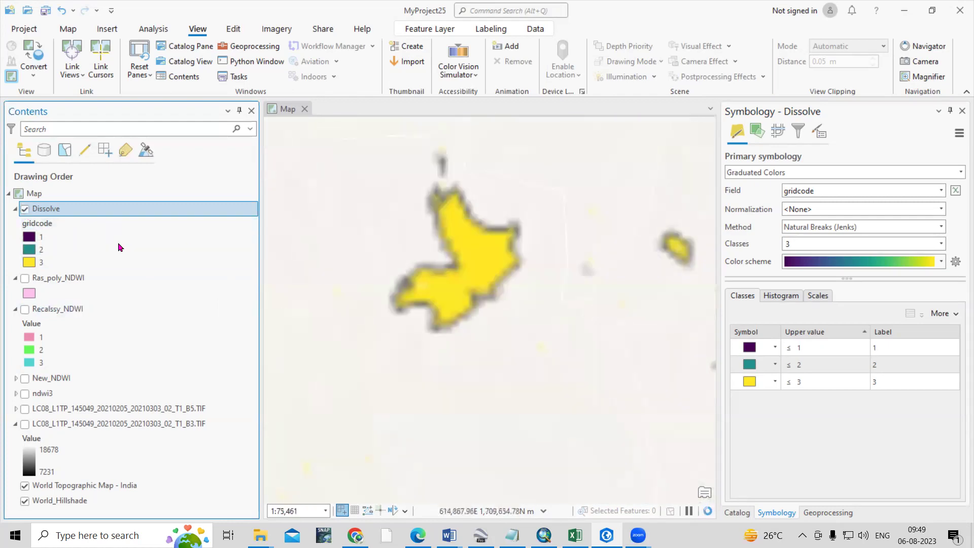
click(26, 211)
click(26, 210)
scroll(401, 340, down, 3)
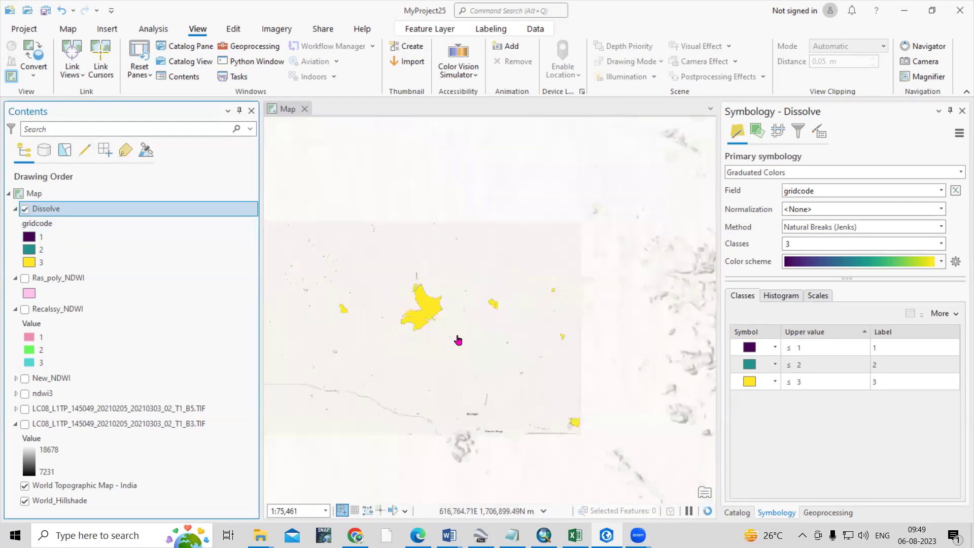
Step: Compare the Tungabhadra reservoir's shoreline near Munirabad with the basemap, and view the class 3 polygons over the wider region
scroll(435, 378, up, 2)
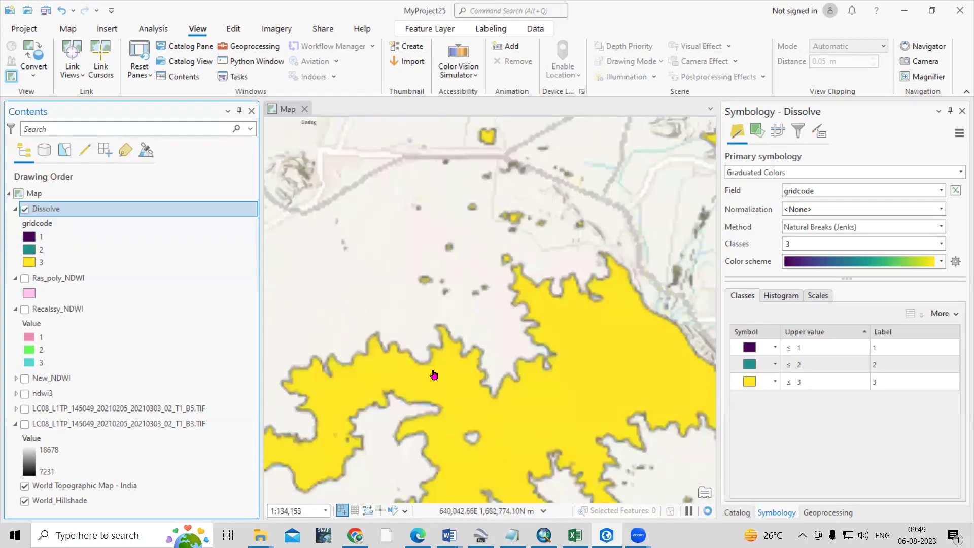
click(26, 212)
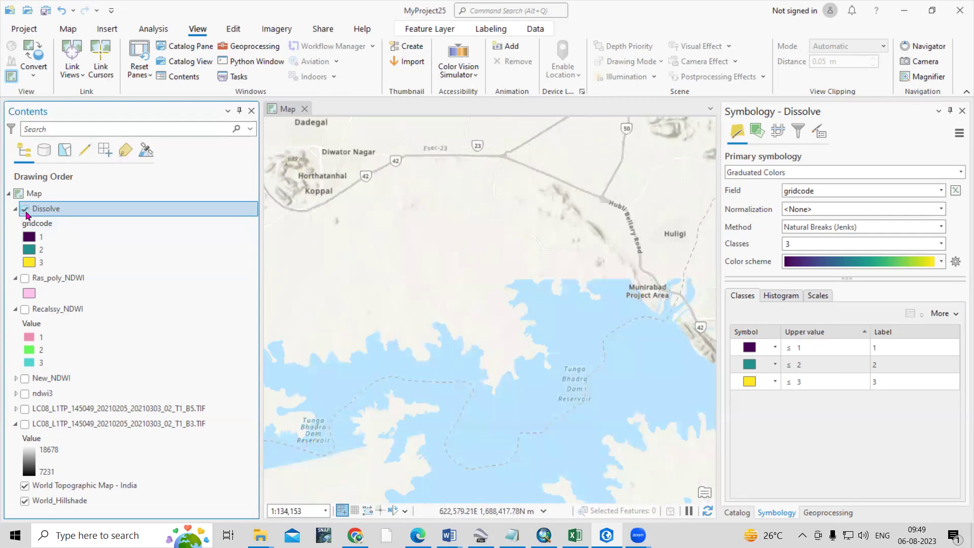
scroll(522, 339, down, 3)
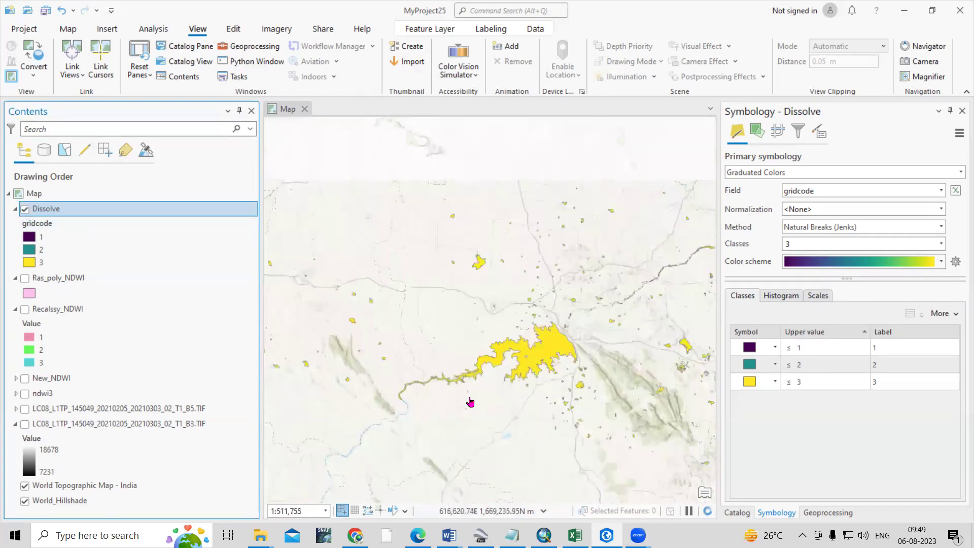
scroll(480, 388, down, 2)
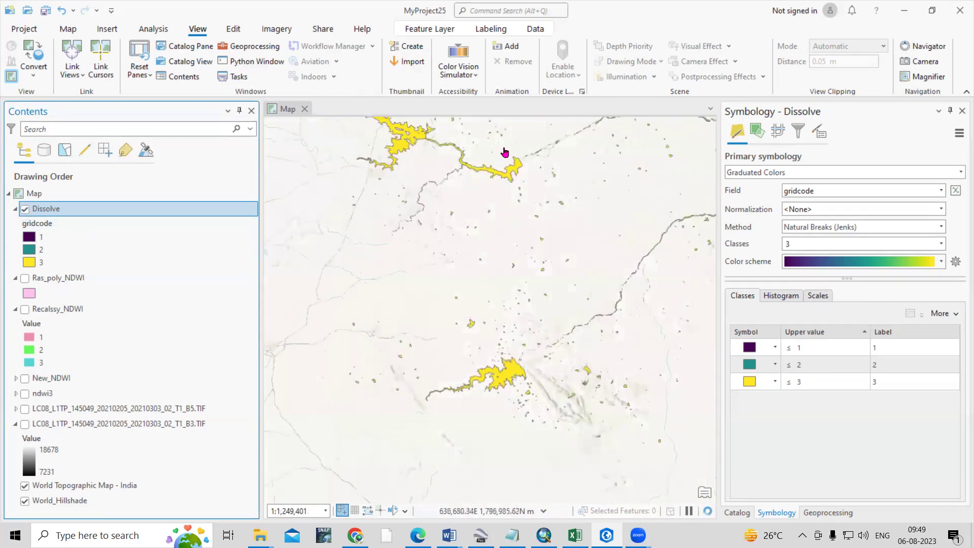
scroll(424, 333, down, 1)
scroll(411, 239, up, 1)
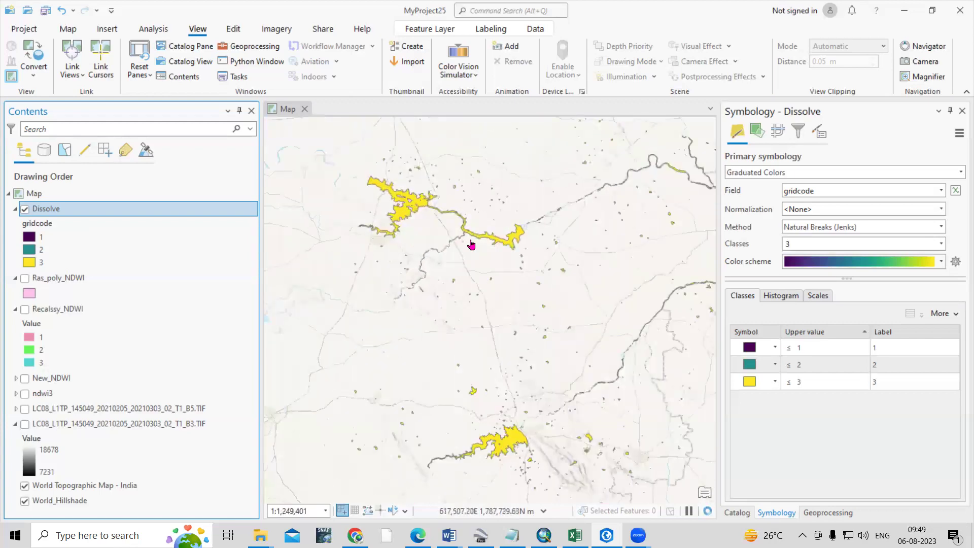